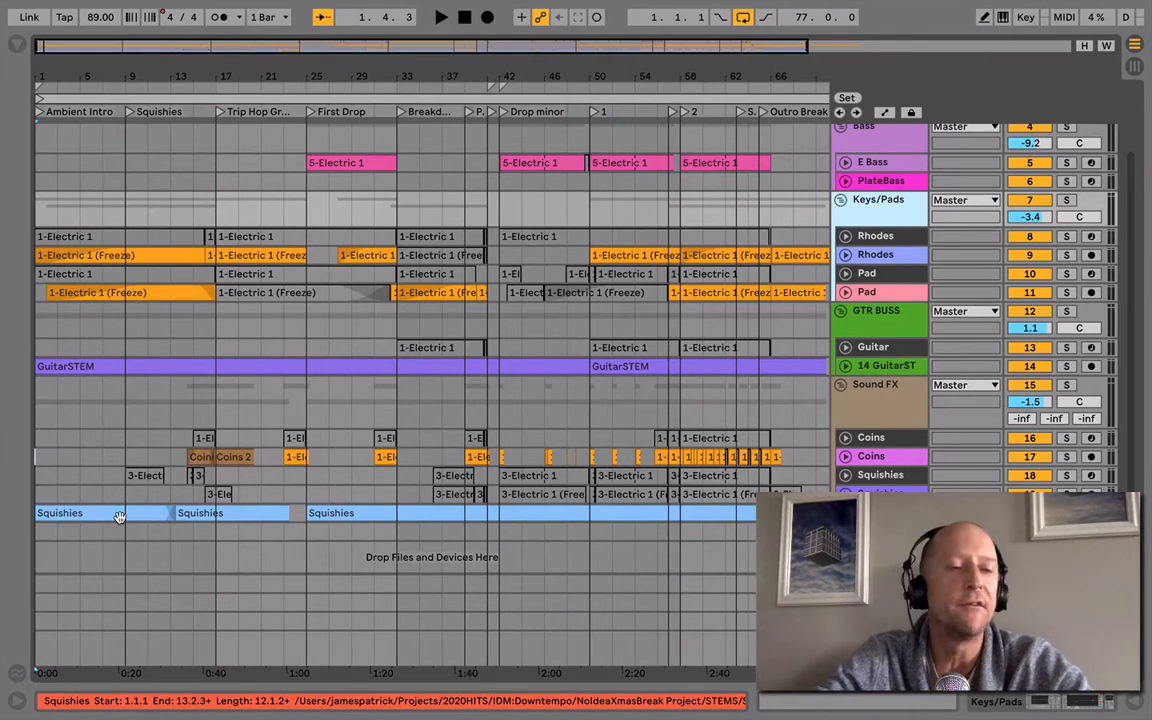
# Play the arrangement from bar 5, unfold the 20 Squishies track to show its waveform, and stop playback.
pyautogui.click(70, 512)
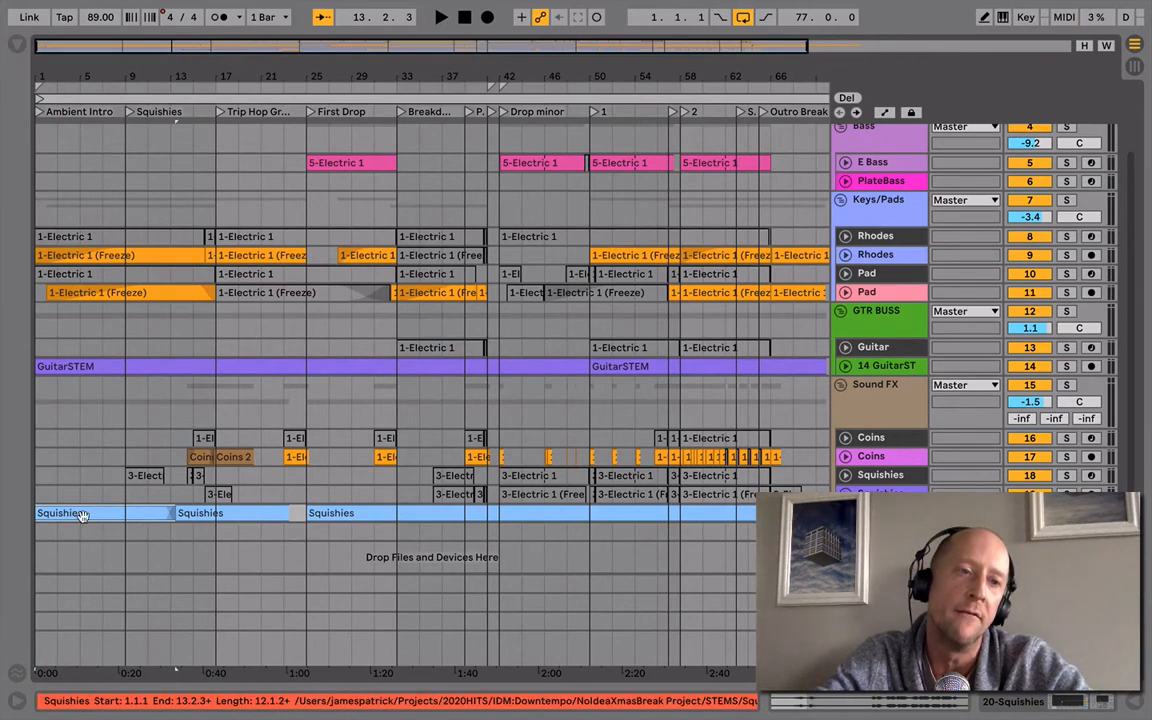
pyautogui.click(81, 543)
pyautogui.press('space')
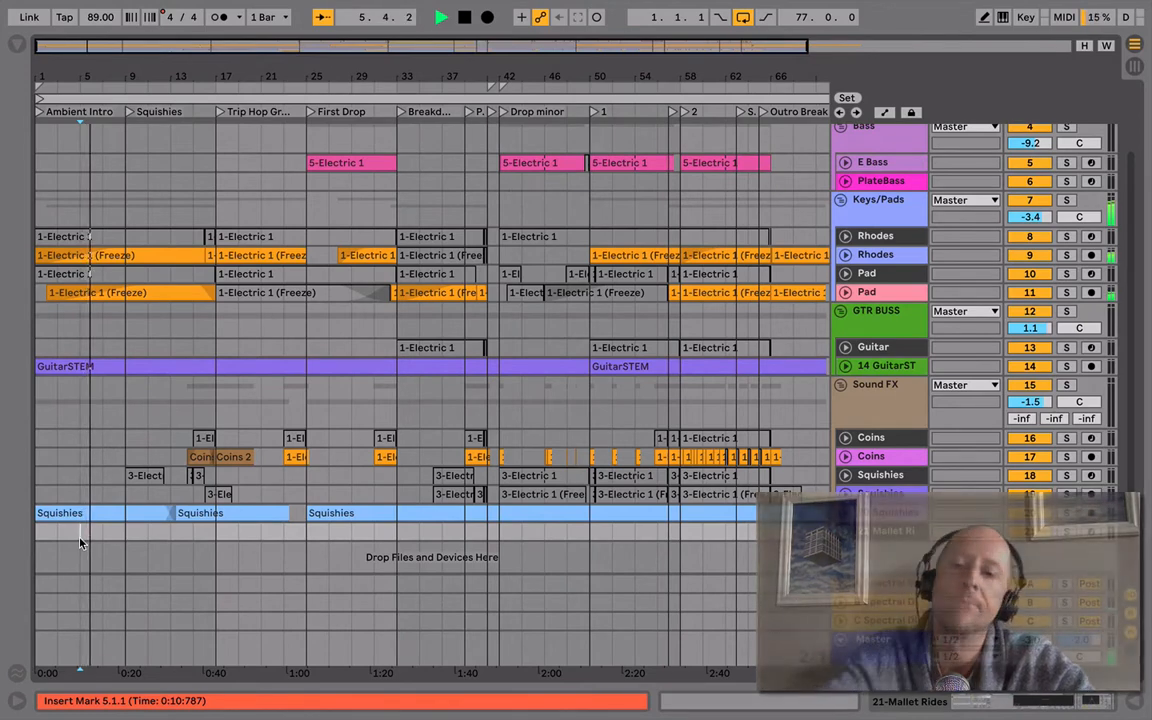
pyautogui.press('+')
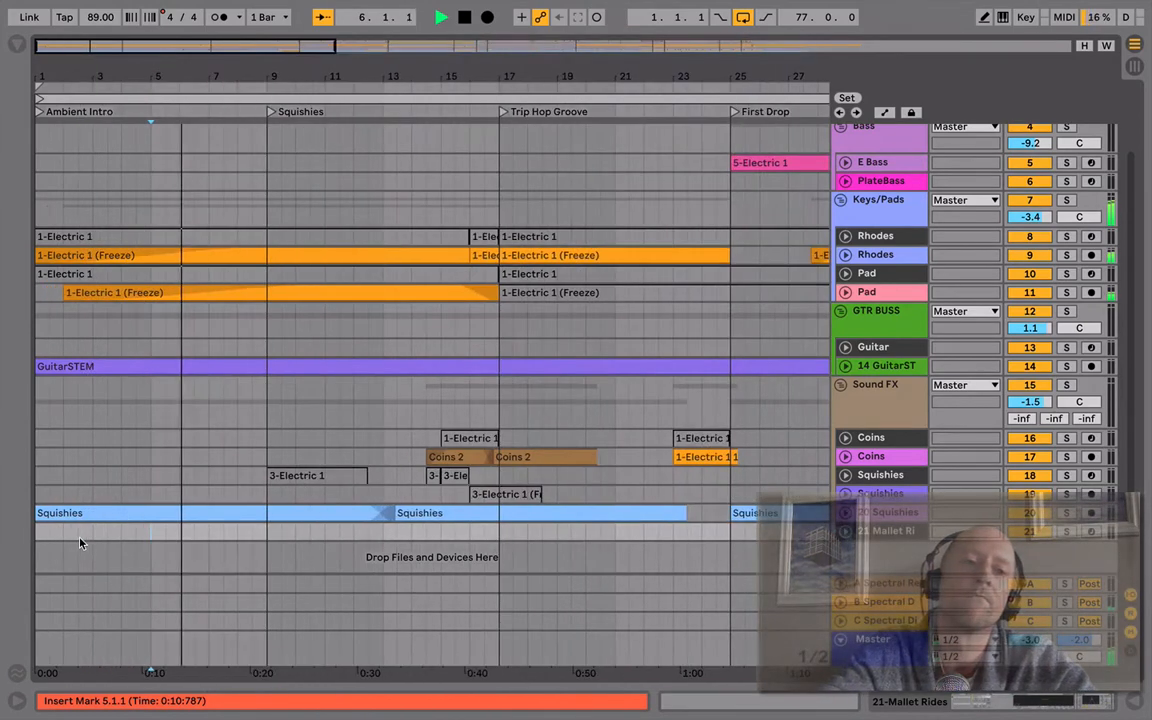
pyautogui.click(846, 512)
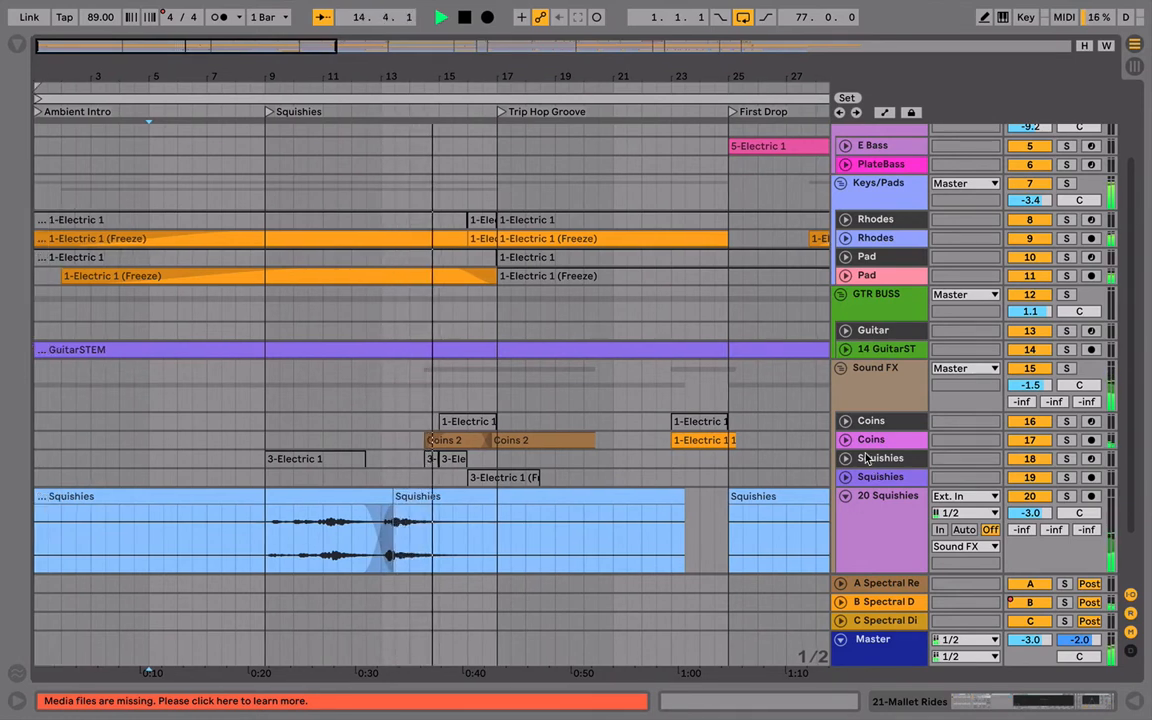
pyautogui.press('space')
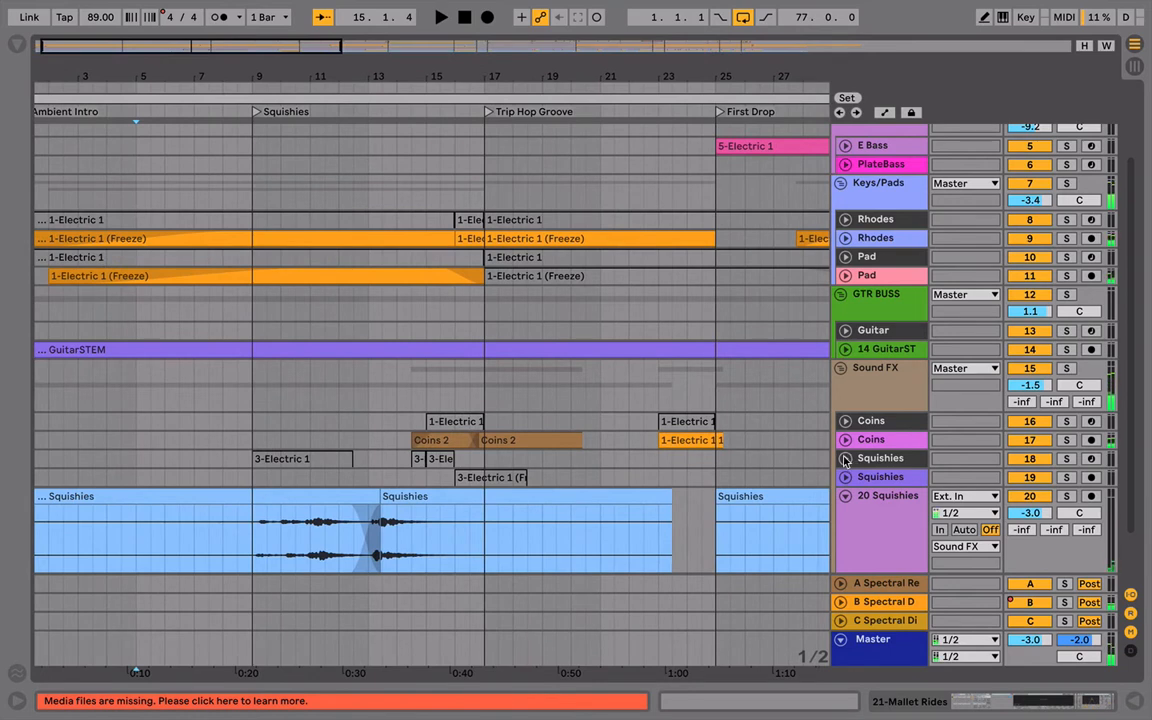
# Check the deactivated clips on track 18 Squishies and highlight bars 9 to 17 on the 20 Squishies audio track.
pyautogui.click(845, 459)
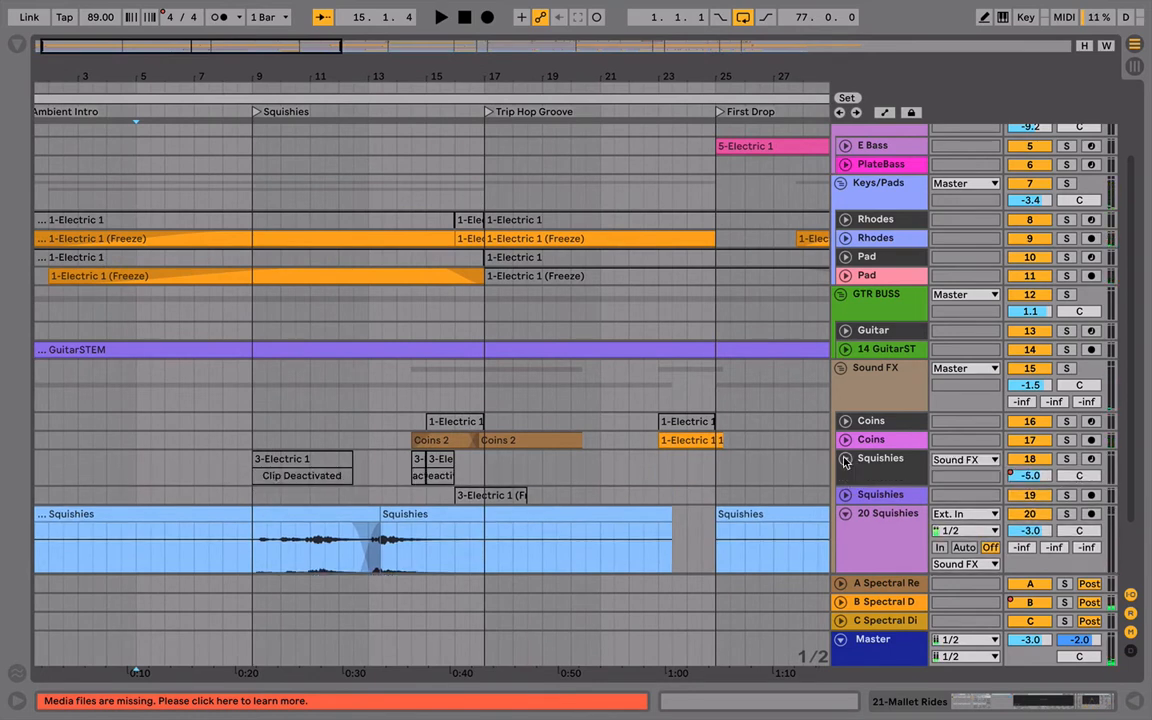
pyautogui.click(845, 460)
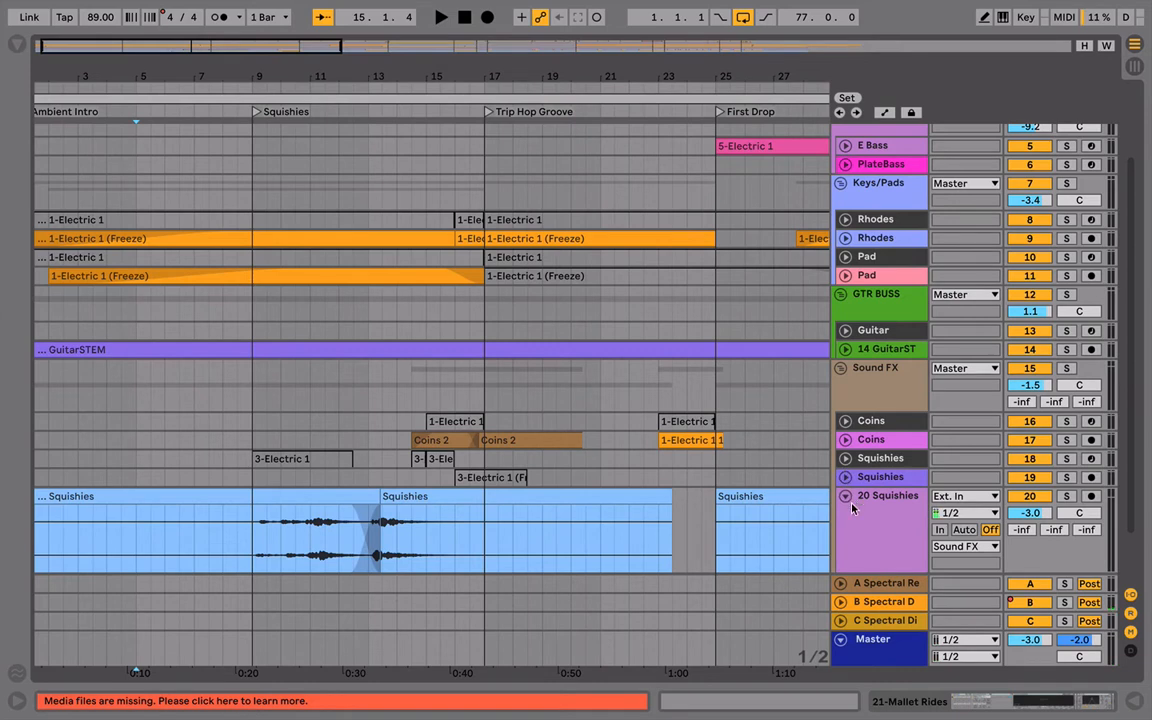
pyautogui.click(875, 527)
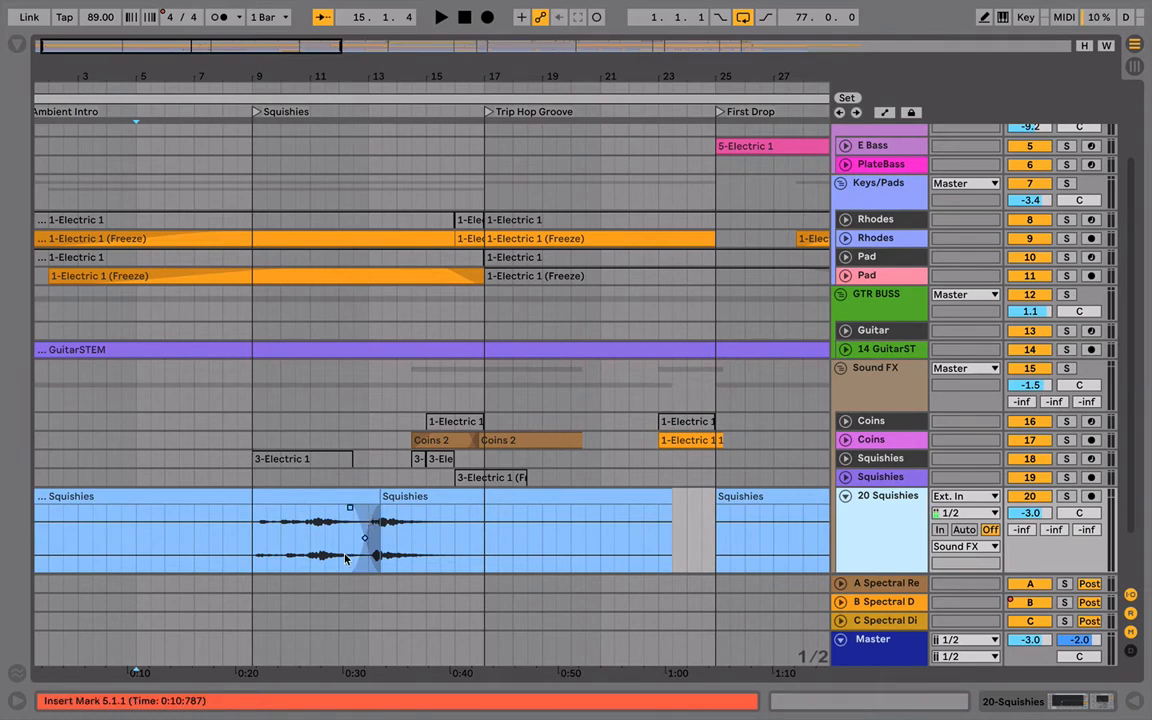
pyautogui.click(259, 539)
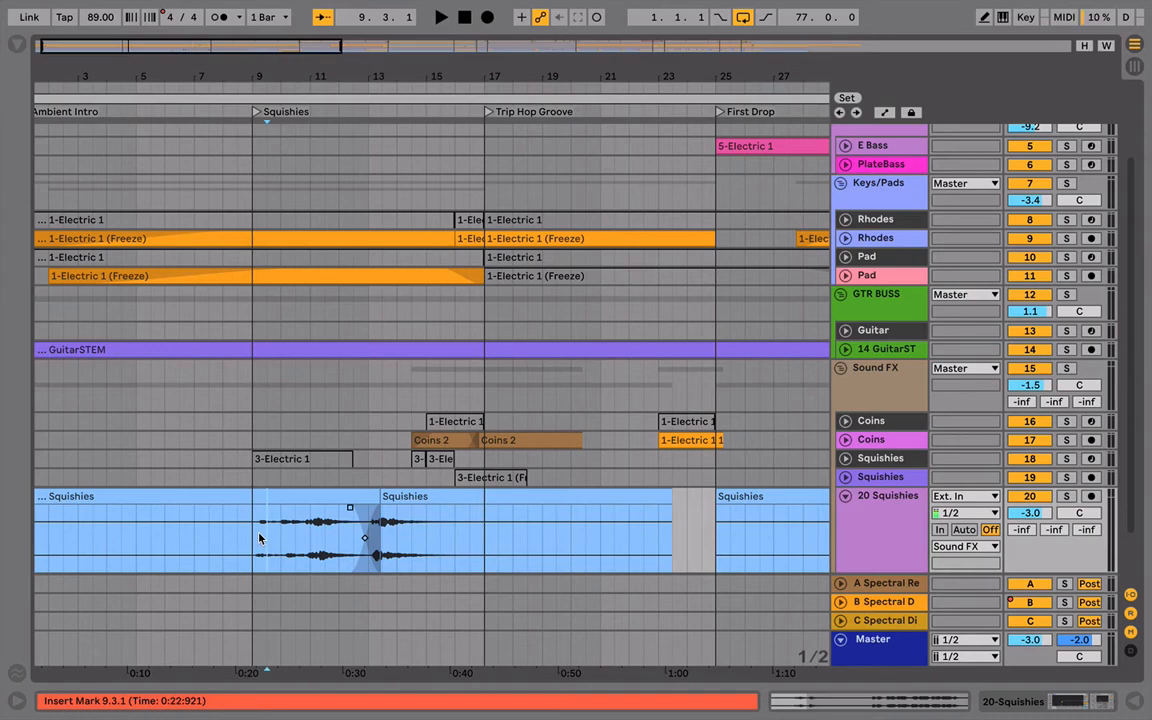
pyautogui.moveTo(252, 537); pyautogui.dragTo(487, 522)
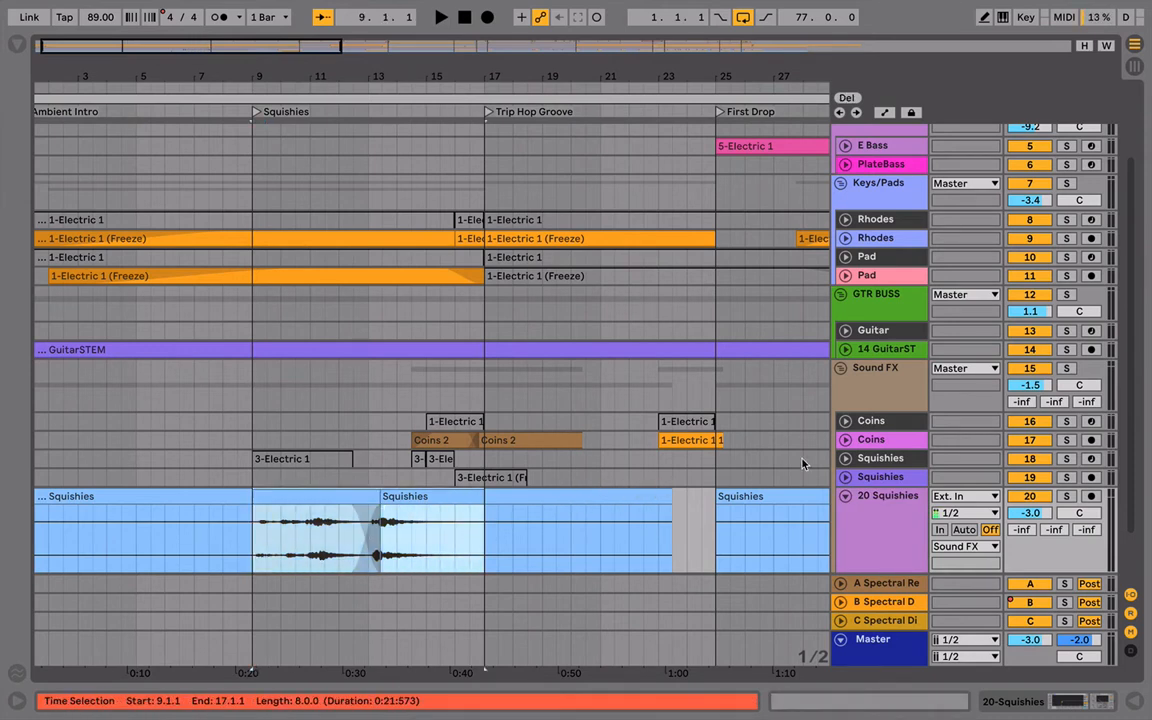
# Open the devices of track 18 Squishies and examine the chain from Electric through Auto Filter and Grain Delay to the Gates.
pyautogui.doubleClick(870, 458)
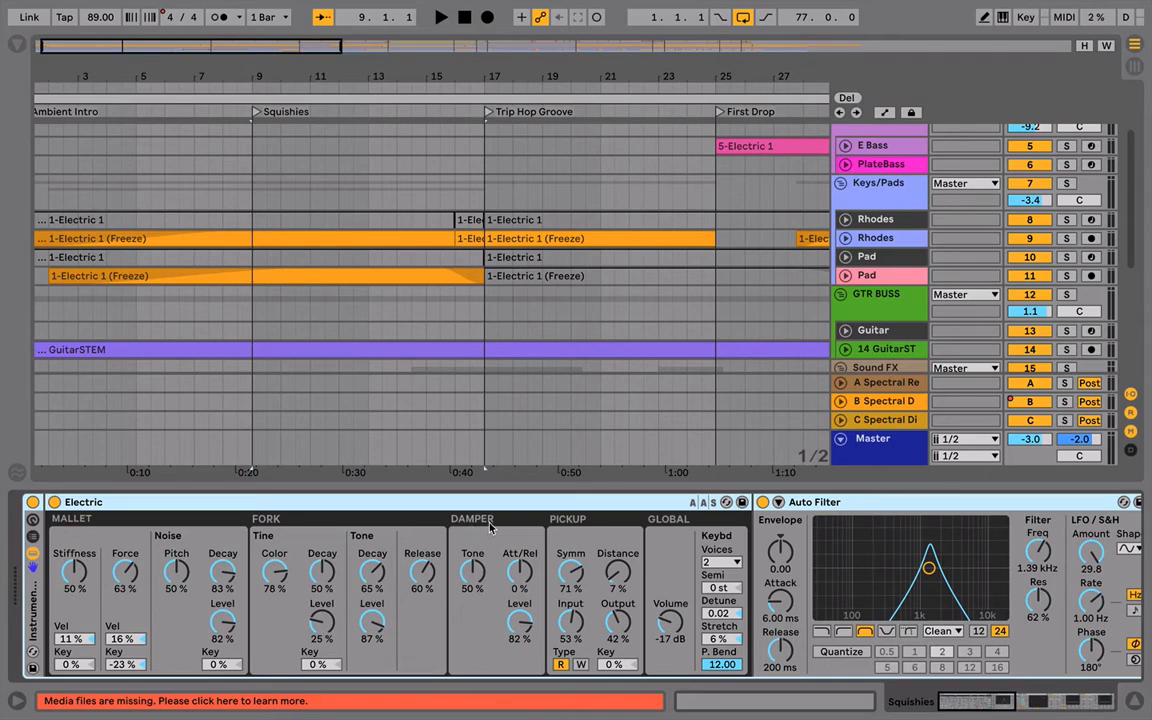
pyautogui.hscroll(5, 600, 545)
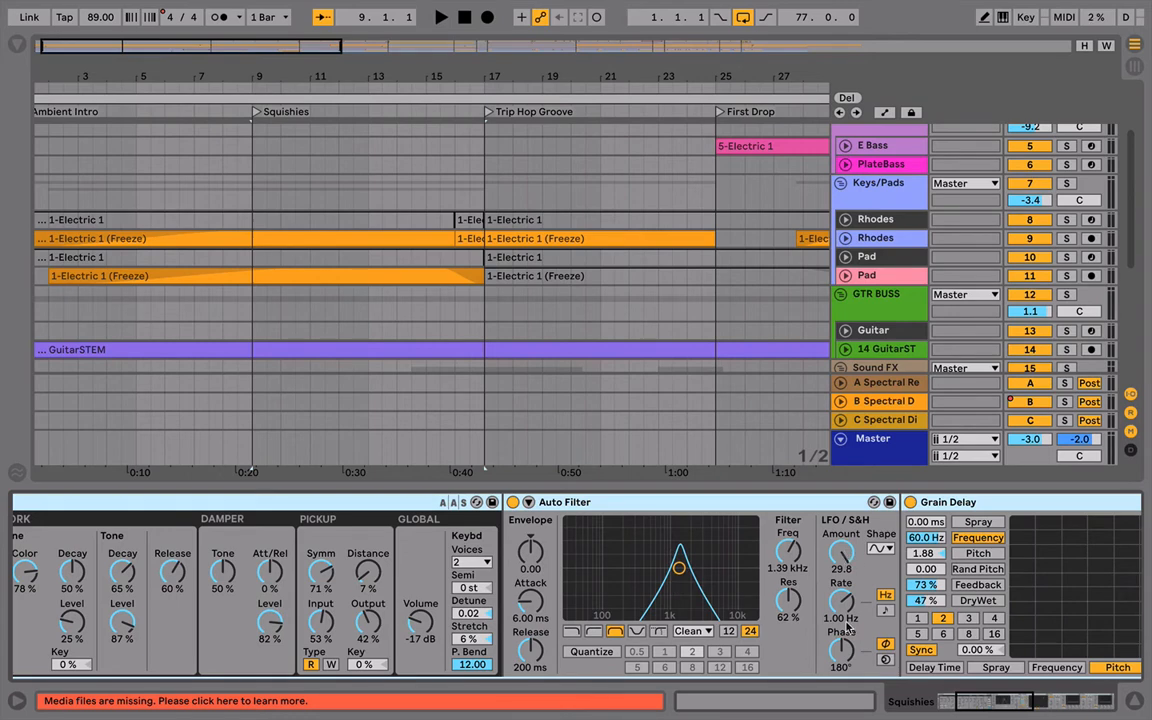
pyautogui.hscroll(15, 845, 628)
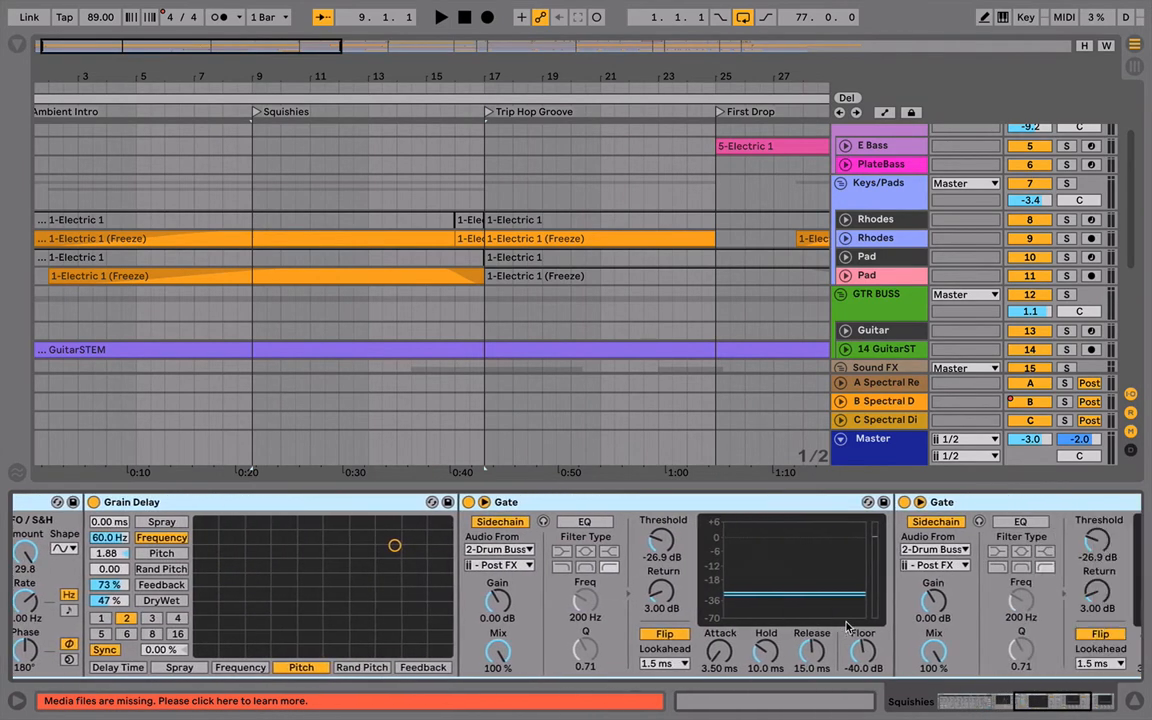
pyautogui.hscroll(5, 845, 628)
pyautogui.hscroll(-20, 845, 628)
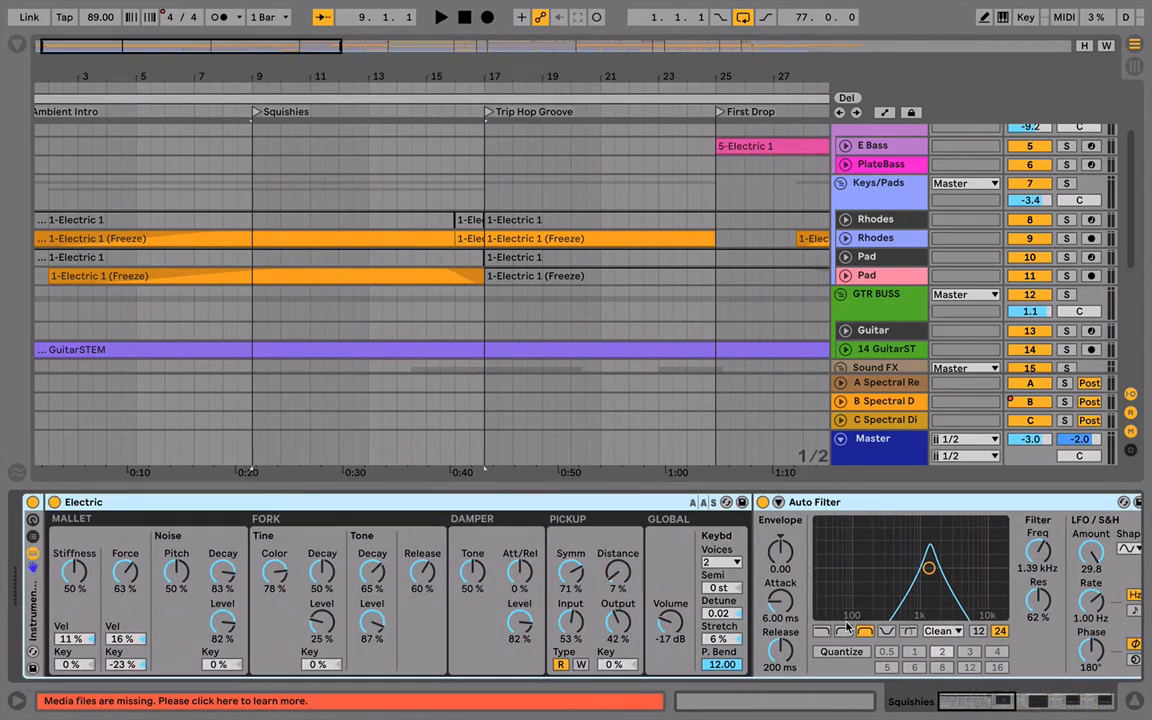
# Leave the current set without saving its changes and switch to a fresh set.
pyautogui.press('super+q')
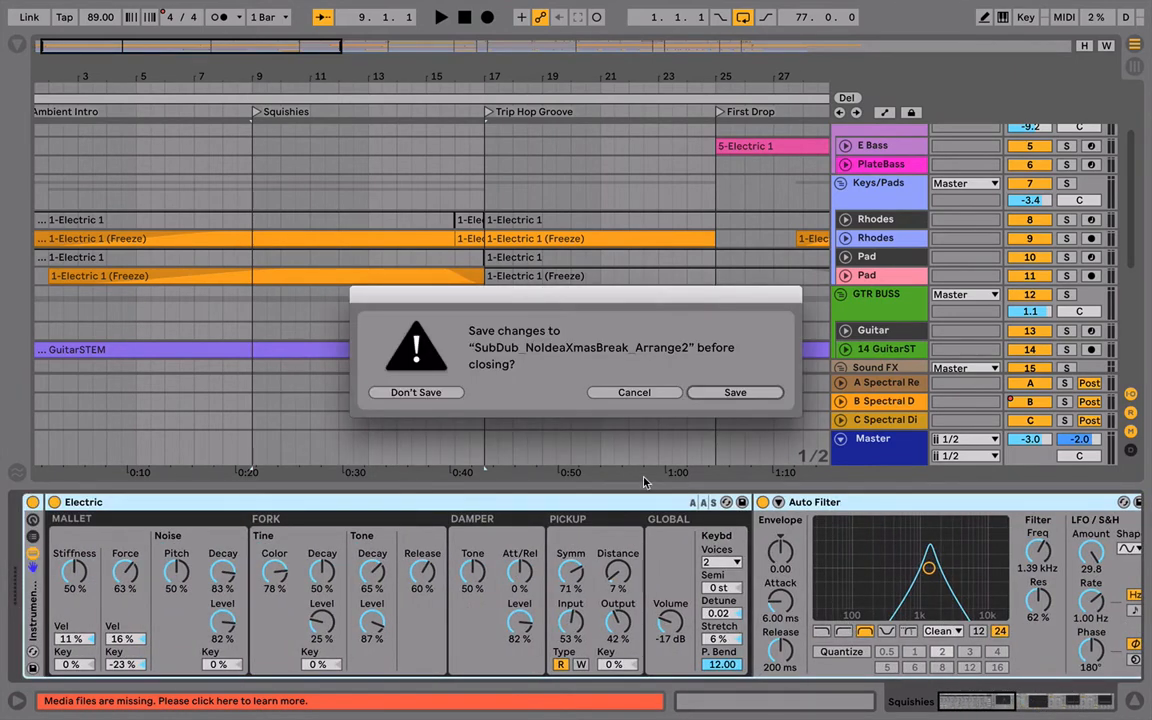
pyautogui.click(416, 392)
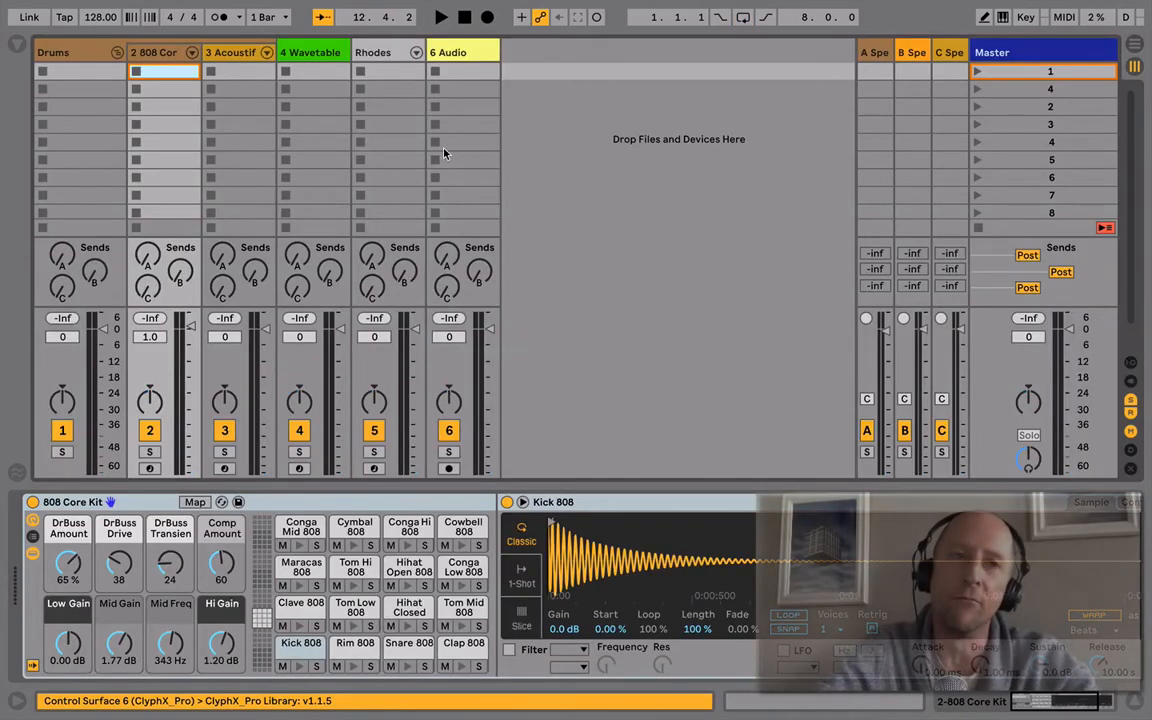
# Add a new MIDI track after 6 Audio and load the Operator instrument onto it.
pyautogui.click(474, 53)
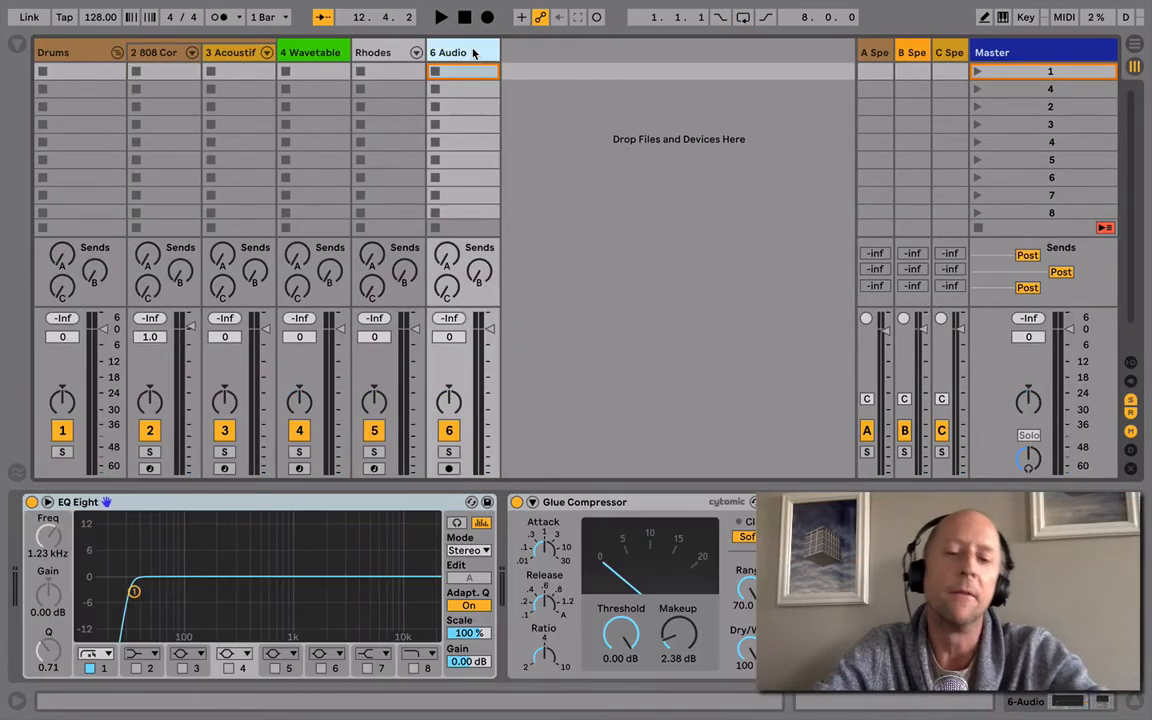
pyautogui.hotkey('ctrl', 'shift', 't')
pyautogui.hotkey('ctrl', 'f')
pyautogui.press('BackSpace')
pyautogui.write('opera')
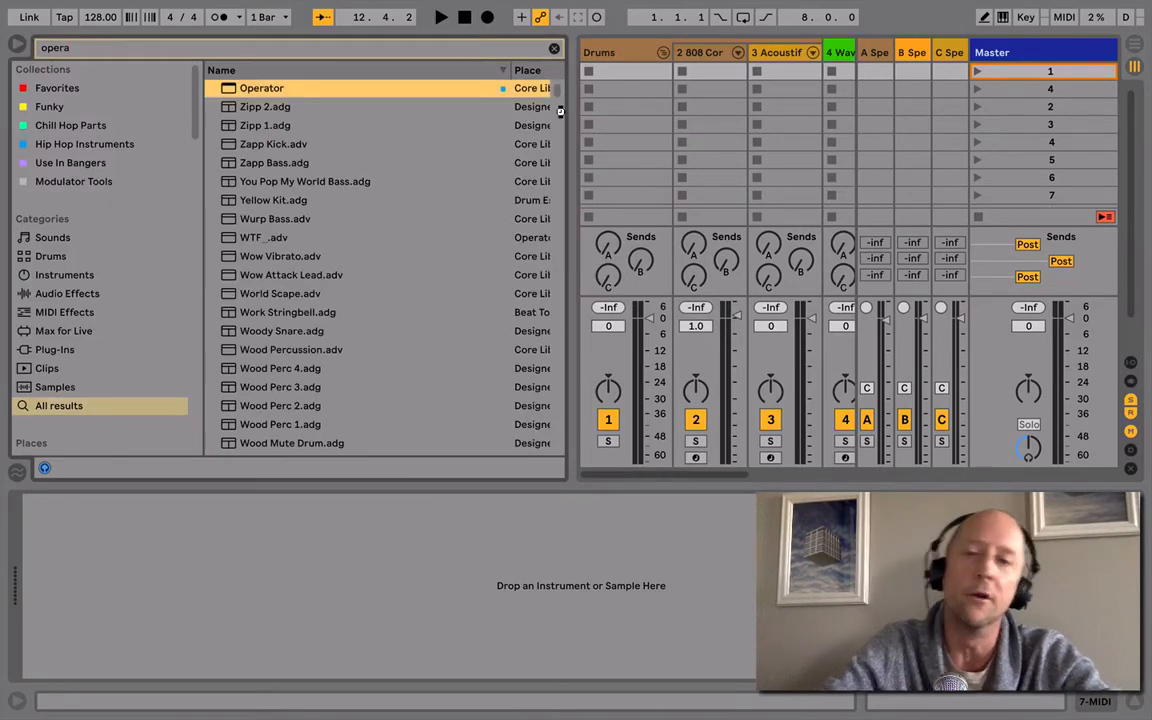
pyautogui.press('Return')
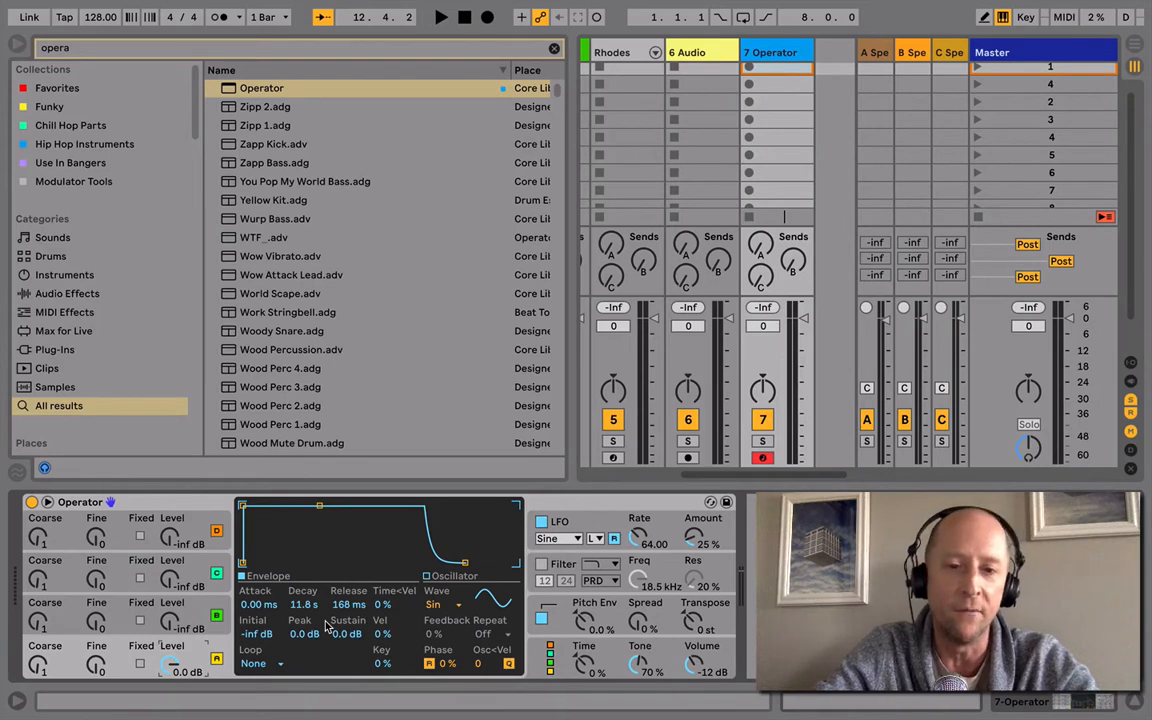
# Lower the computer keyboard octave to C-2 to D-1 and set oscillator A's waveform to Square D.
pyautogui.press('z')
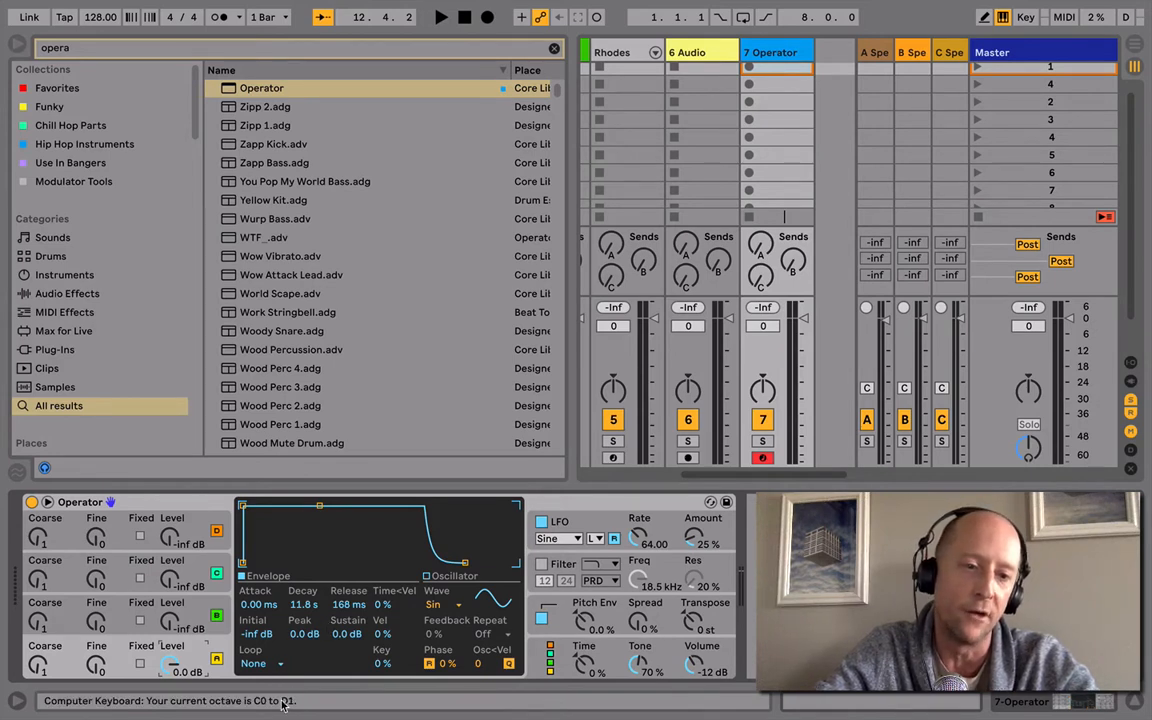
pyautogui.press('z')
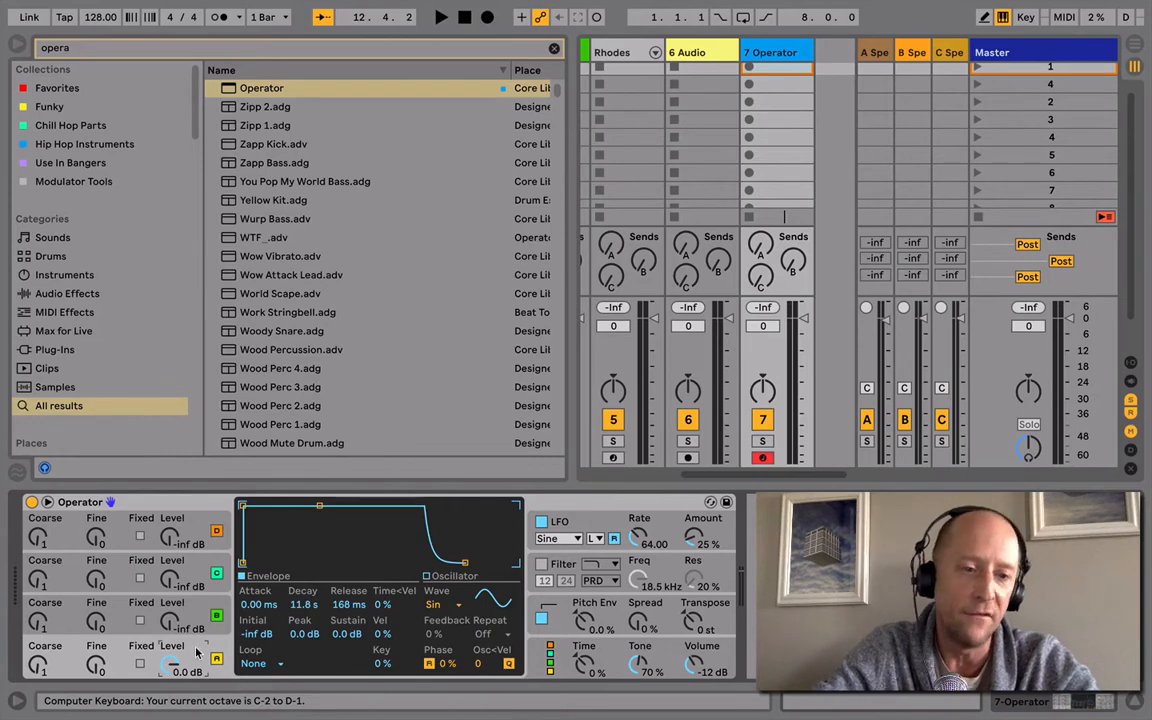
pyautogui.click(447, 608)
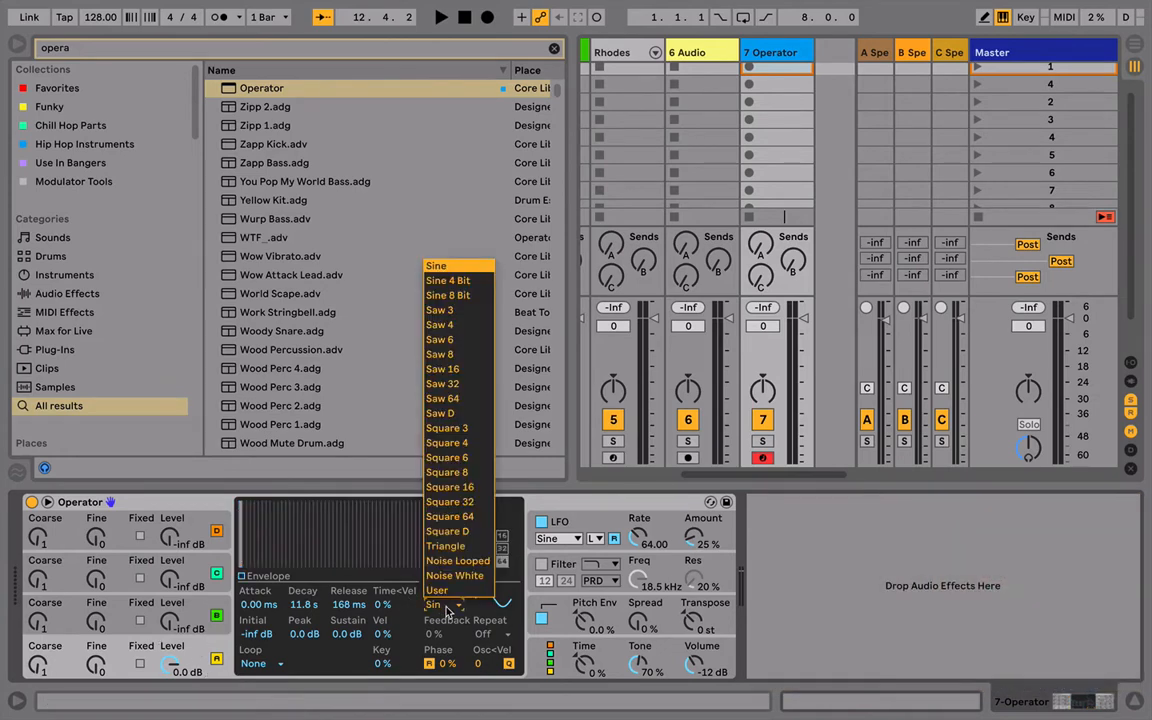
pyautogui.click(464, 533)
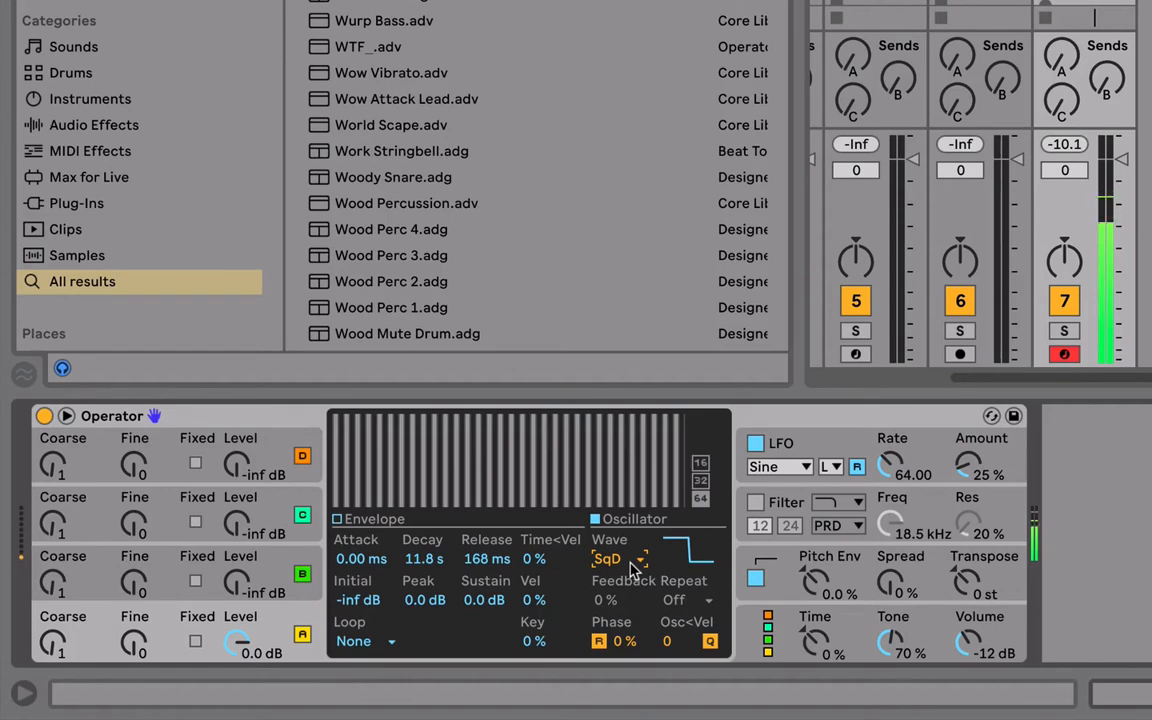
# Audition the square wave on the computer keyboard in the C-2 to D-1 and C0 to D1 octaves.
pyautogui.press('z')
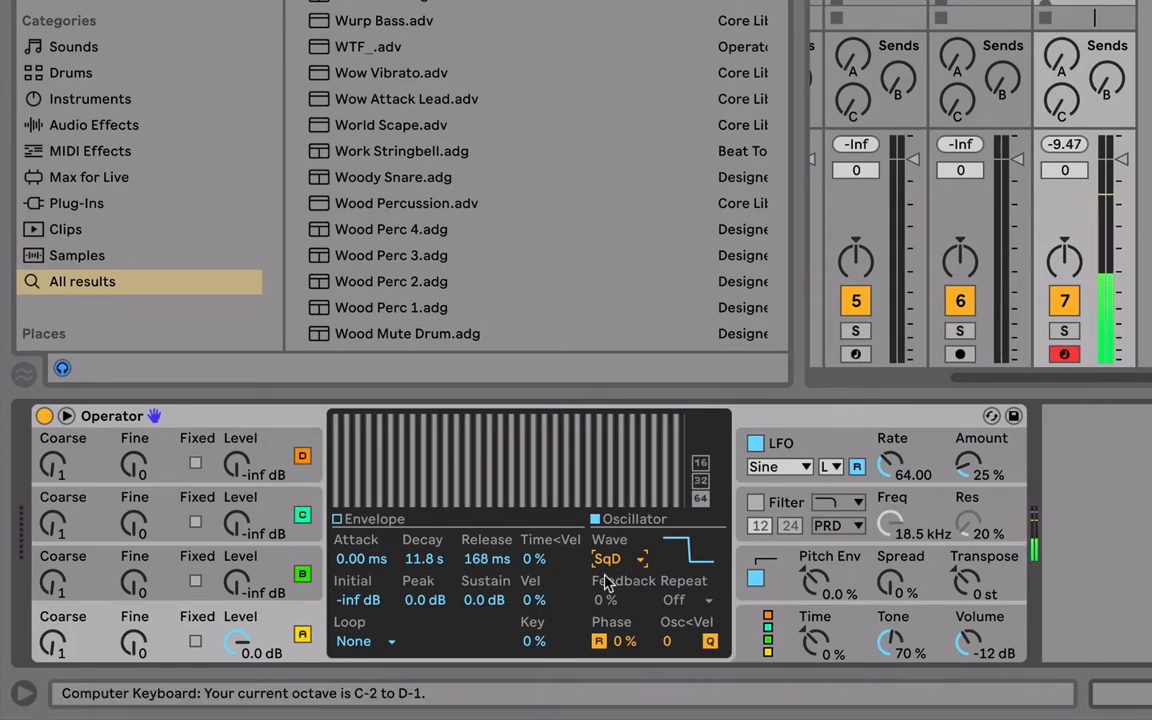
pyautogui.press('x')
pyautogui.press('x')
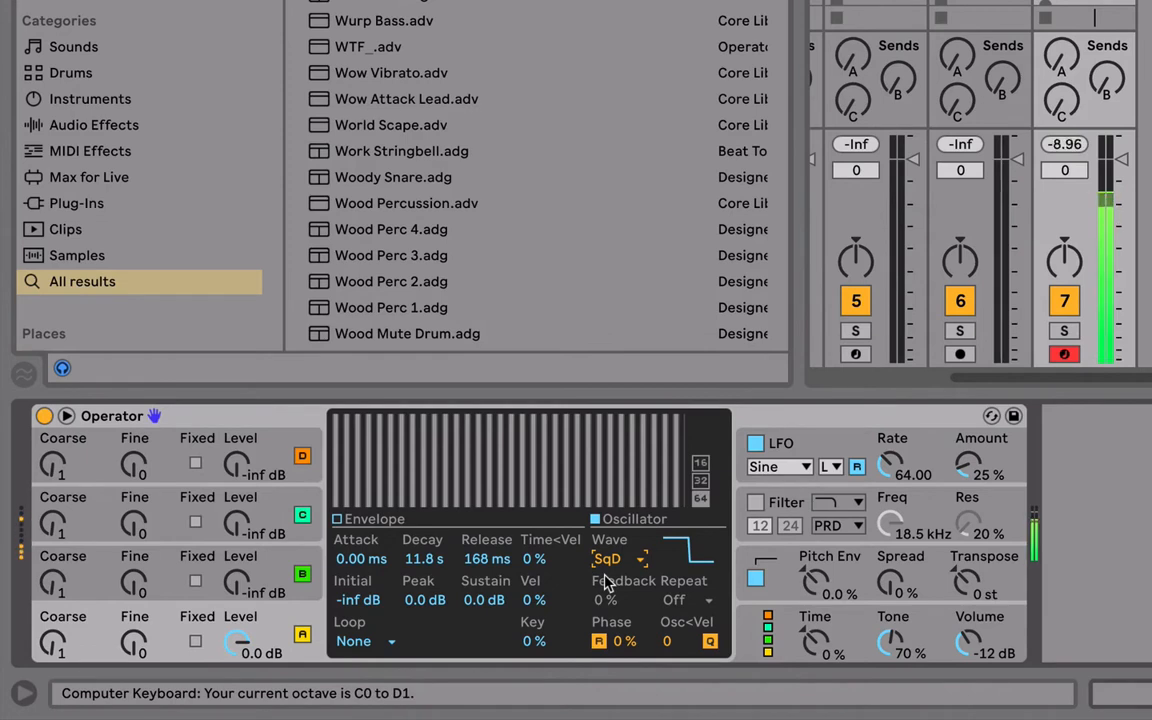
pyautogui.press('z')
pyautogui.press('z')
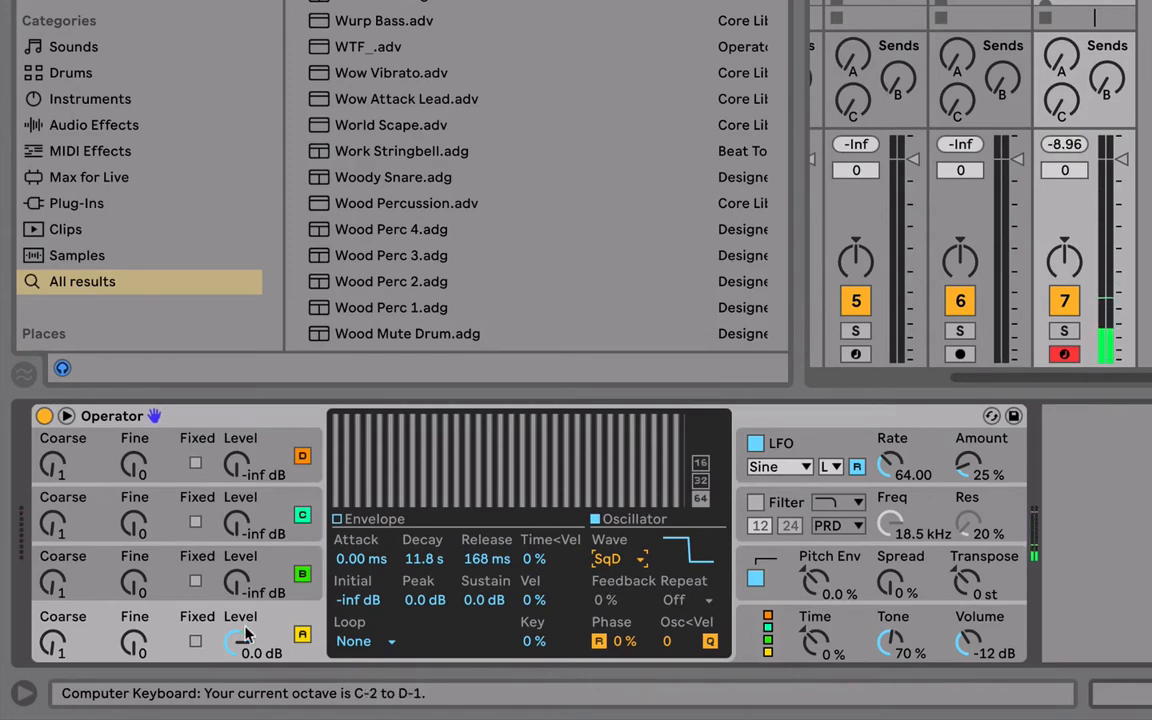
# Switch oscillator A to fixed frequency, with Multi at 0.1 and Freq at 86.9 Hz.
pyautogui.click(196, 642)
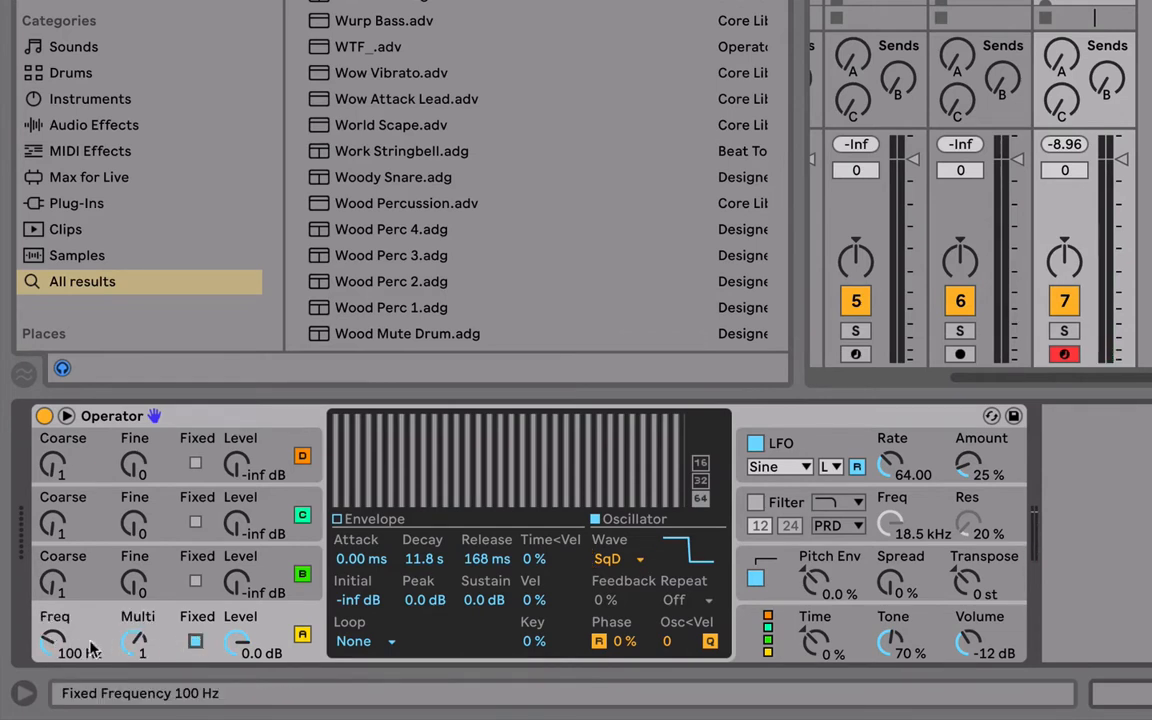
pyautogui.moveTo(134, 643); pyautogui.dragTo(150, 668)
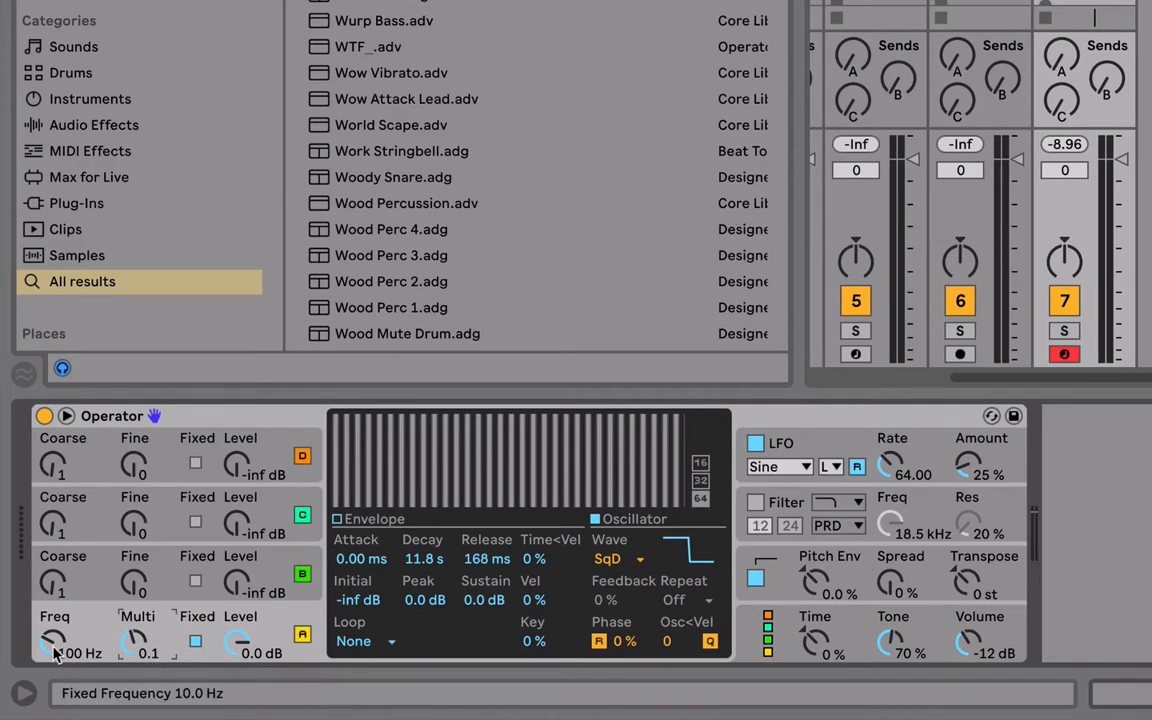
pyautogui.moveTo(56, 652)
pyautogui.mouseDown()
pyautogui.moveTo(56, 679)
pyautogui.moveTo(56, 640)
pyautogui.moveTo(56, 652)
pyautogui.mouseUp()
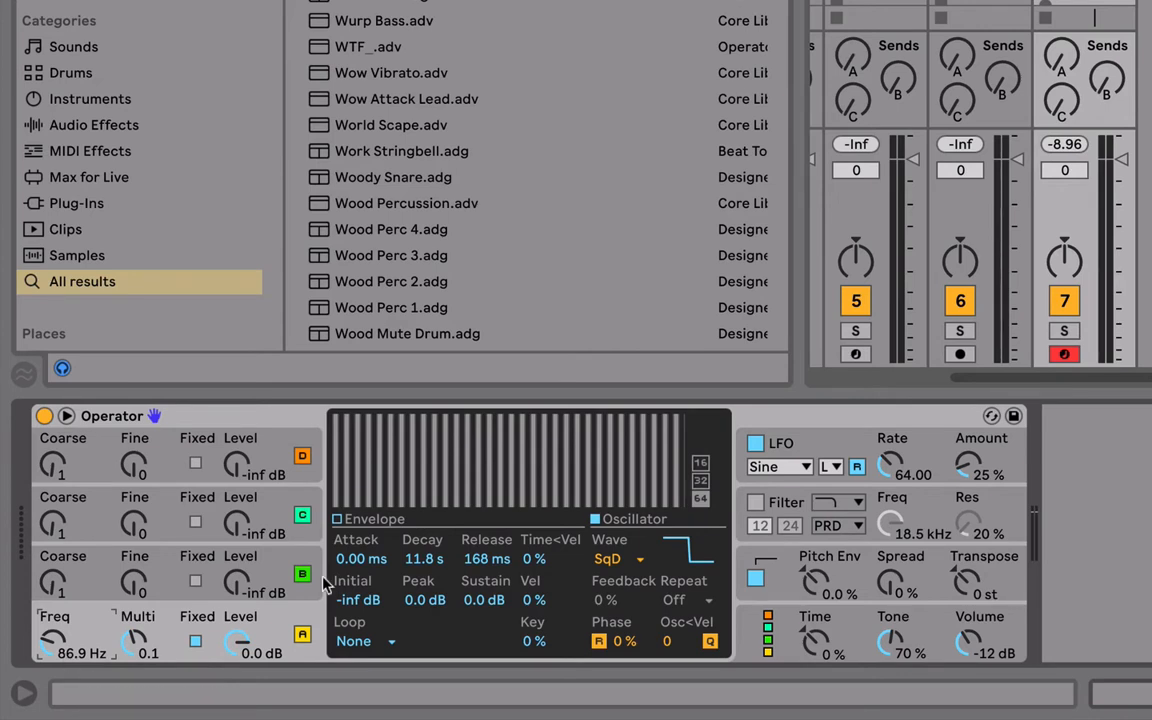
# Enable Operator's filter as a band-pass with the frequency at 3.11 kHz and the resonance at 43%.
pyautogui.click(790, 508)
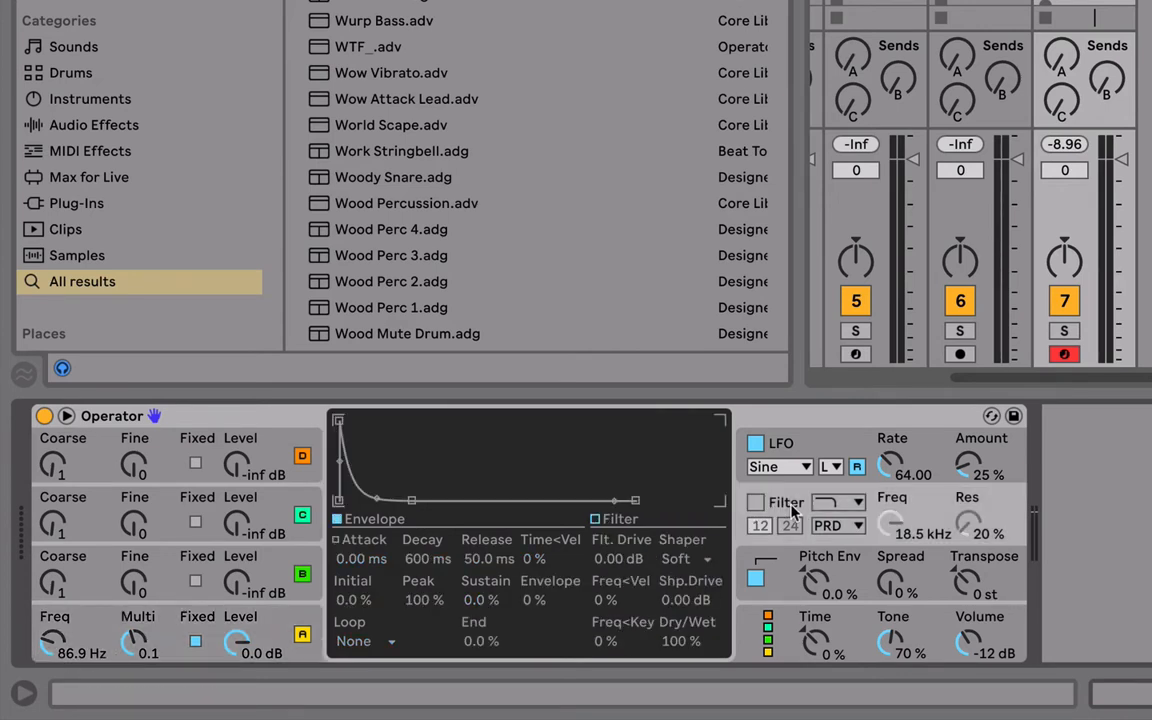
pyautogui.click(816, 506)
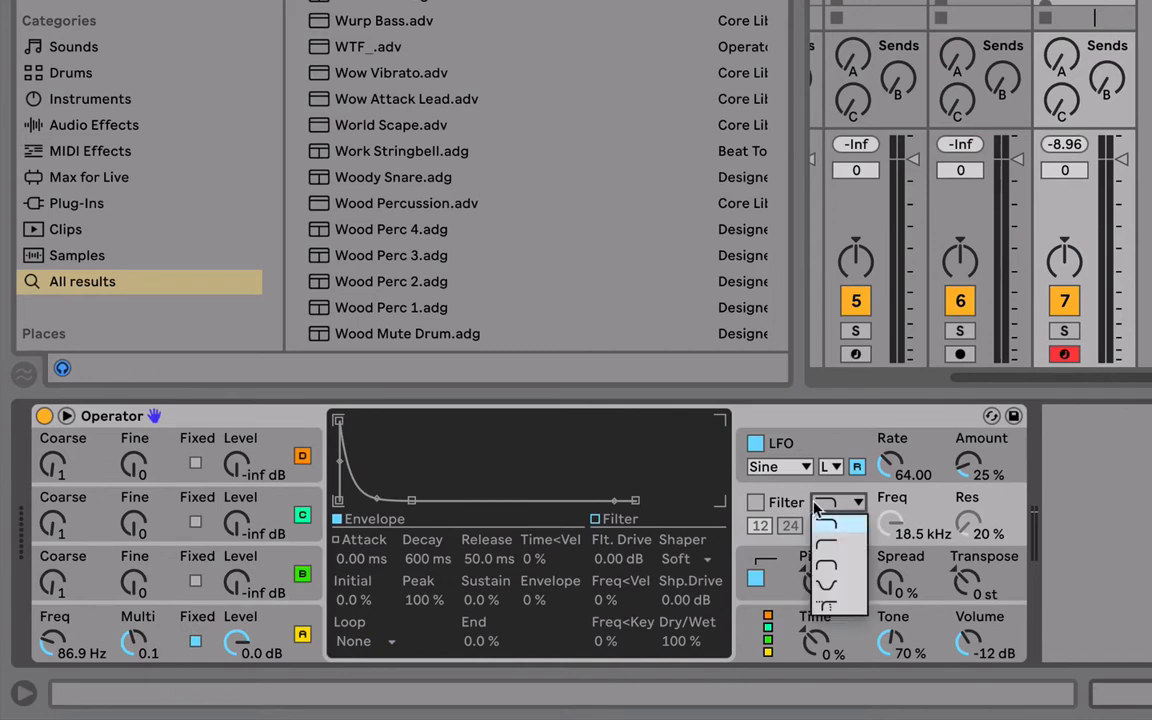
pyautogui.click(826, 566)
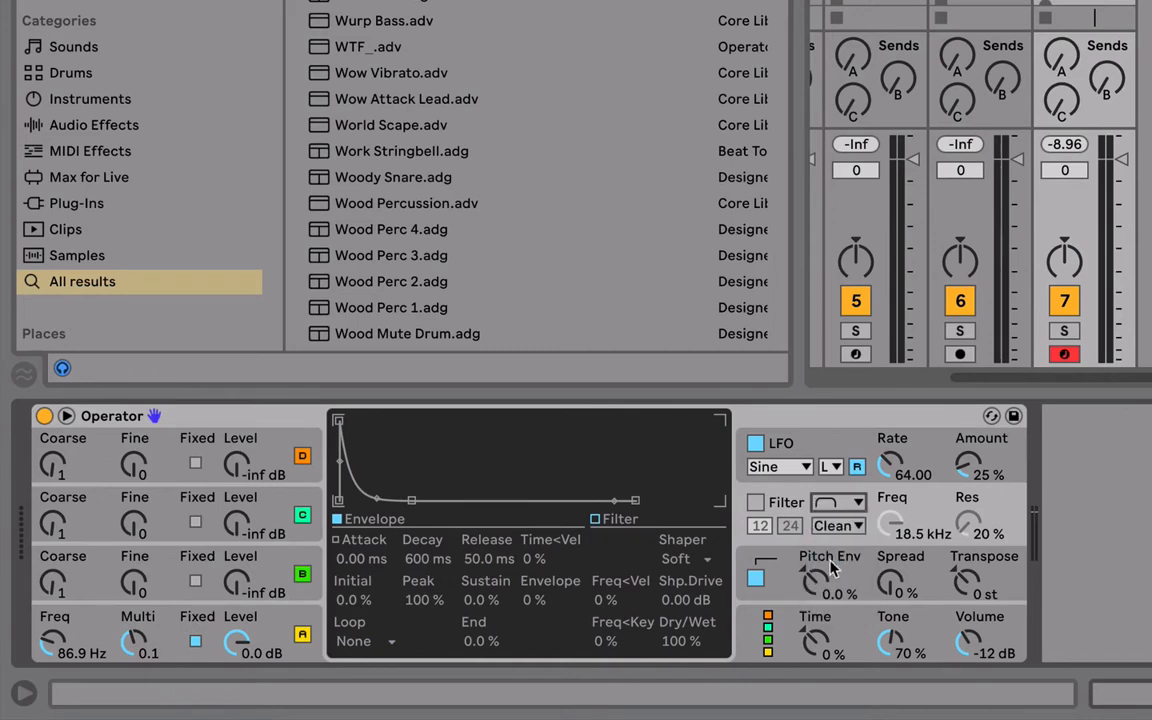
pyautogui.click(755, 501)
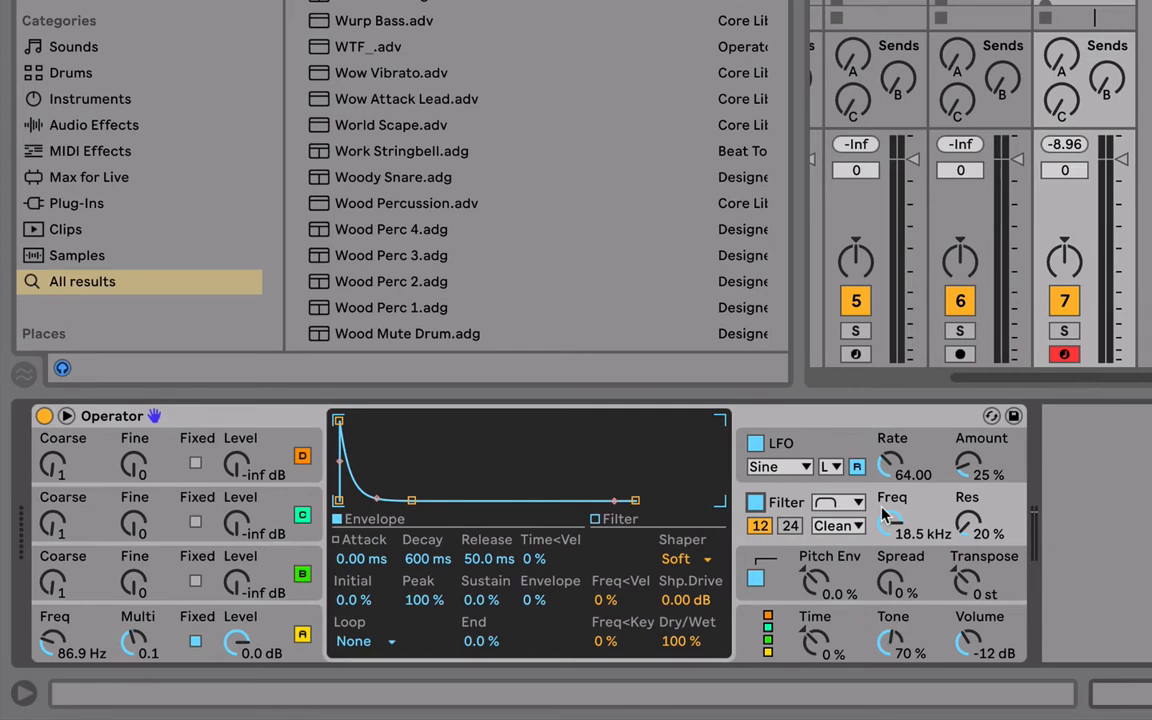
pyautogui.moveTo(885, 515)
pyautogui.mouseDown()
pyautogui.moveTo(885, 606)
pyautogui.moveTo(885, 518)
pyautogui.mouseUp()
pyautogui.moveTo(890, 524)
pyautogui.mouseDown()
pyautogui.moveTo(890, 470)
pyautogui.moveTo(895, 530)
pyautogui.mouseUp()
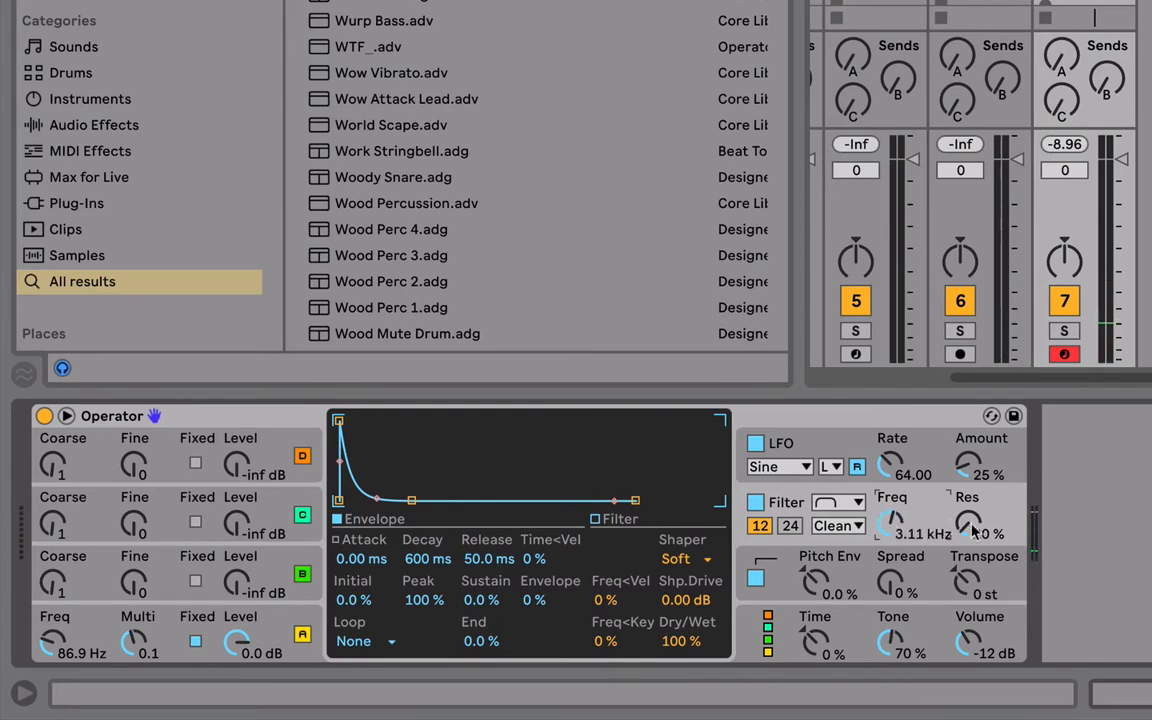
pyautogui.moveTo(967, 523); pyautogui.dragTo(967, 498)
# Set Operator's LFO amount to 98% and its rate to 63.50.
pyautogui.click(818, 450)
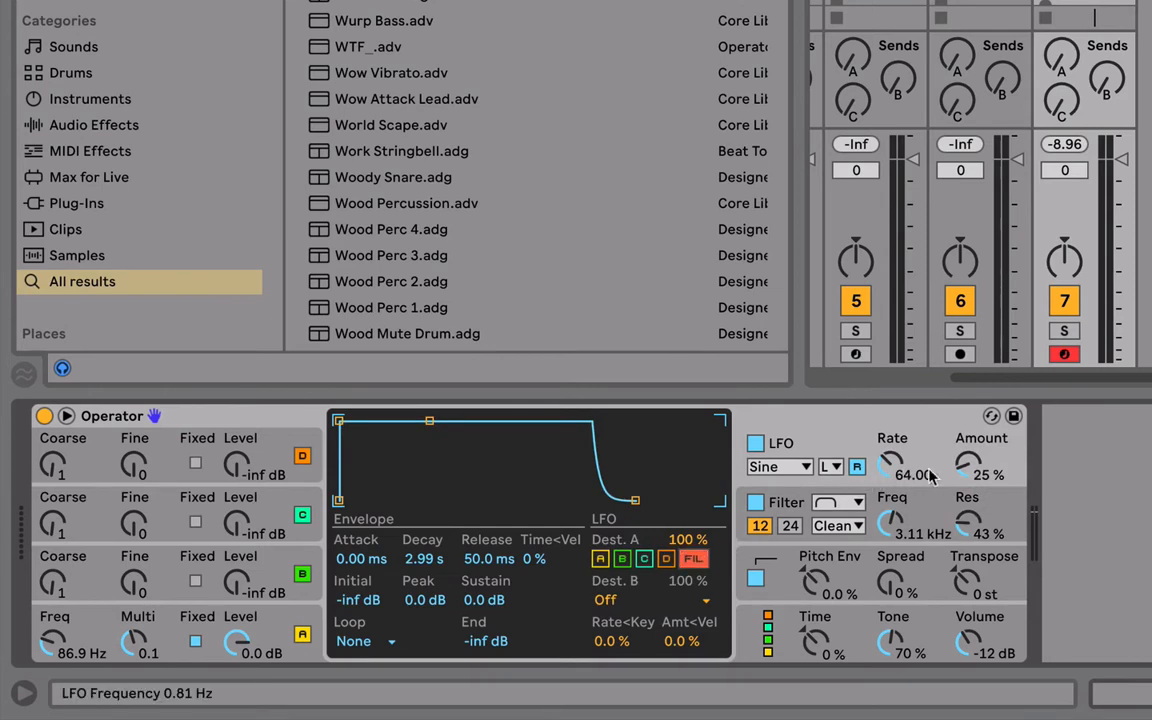
pyautogui.moveTo(970, 465); pyautogui.dragTo(970, 382)
pyautogui.moveTo(890, 465)
pyautogui.mouseDown()
pyautogui.moveTo(890, 488)
pyautogui.moveTo(890, 450)
pyautogui.moveTo(889, 478)
pyautogui.mouseUp()
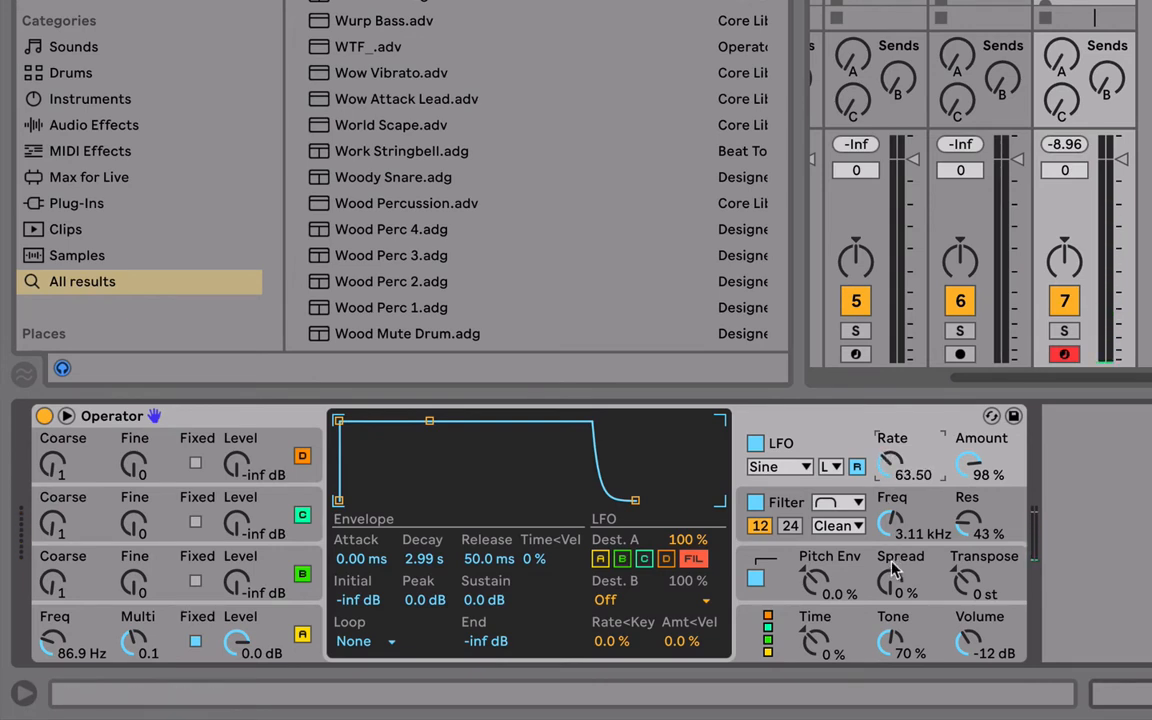
# Leave Operator's filter circuit on Clean and set the Spread to 80%.
pyautogui.click(843, 530)
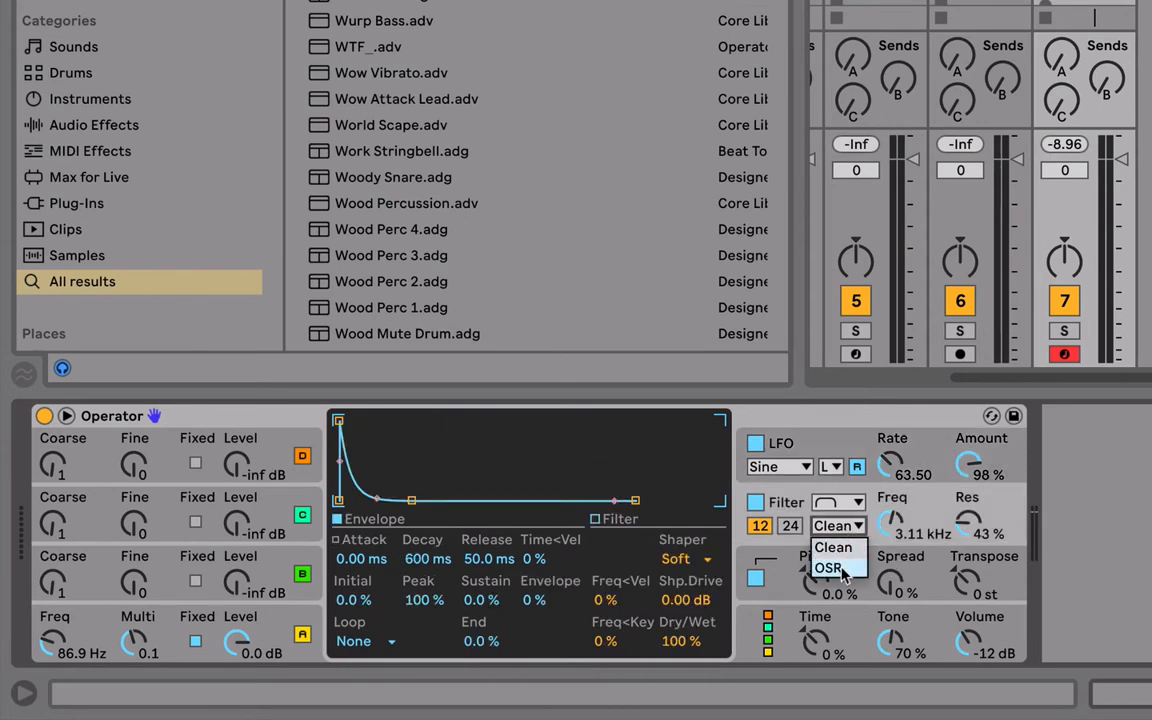
pyautogui.click(843, 533)
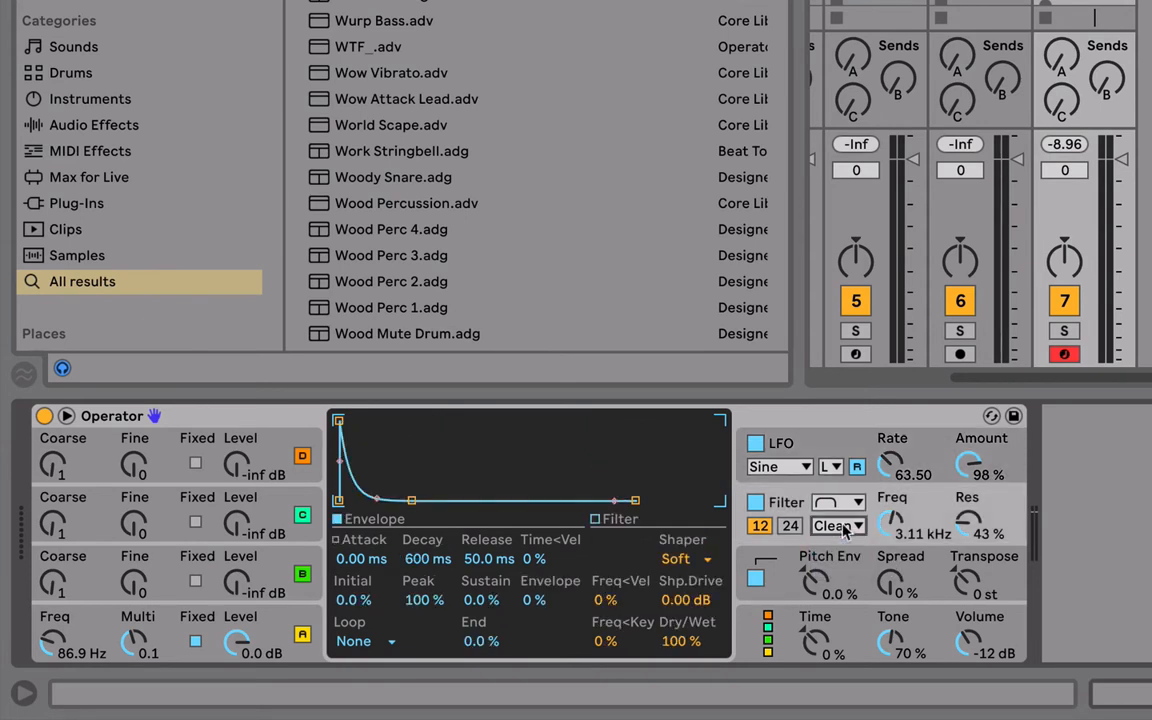
pyautogui.moveTo(900, 583); pyautogui.dragTo(900, 570)
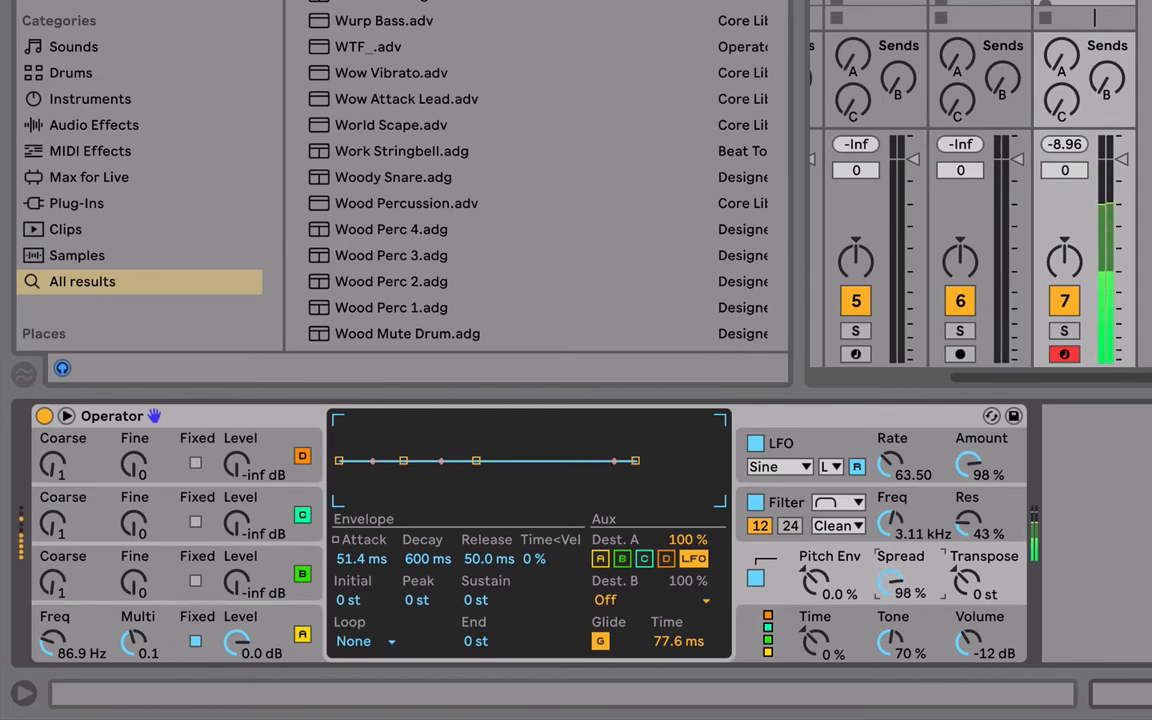
pyautogui.moveTo(888, 582); pyautogui.dragTo(895, 596)
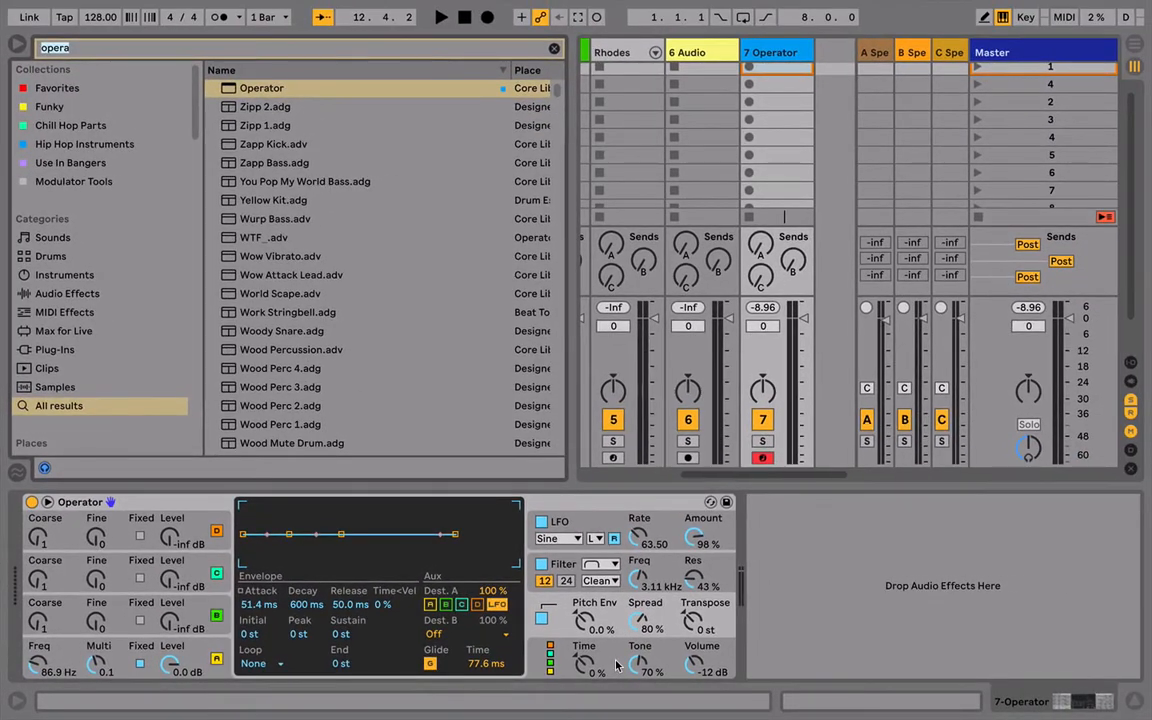
# Search the browser for "auto" and add an Auto Filter after Operator.
pyautogui.hotkey('ctrl', 'f')
pyautogui.write('auto')
pyautogui.press('Down')
pyautogui.press('Down')
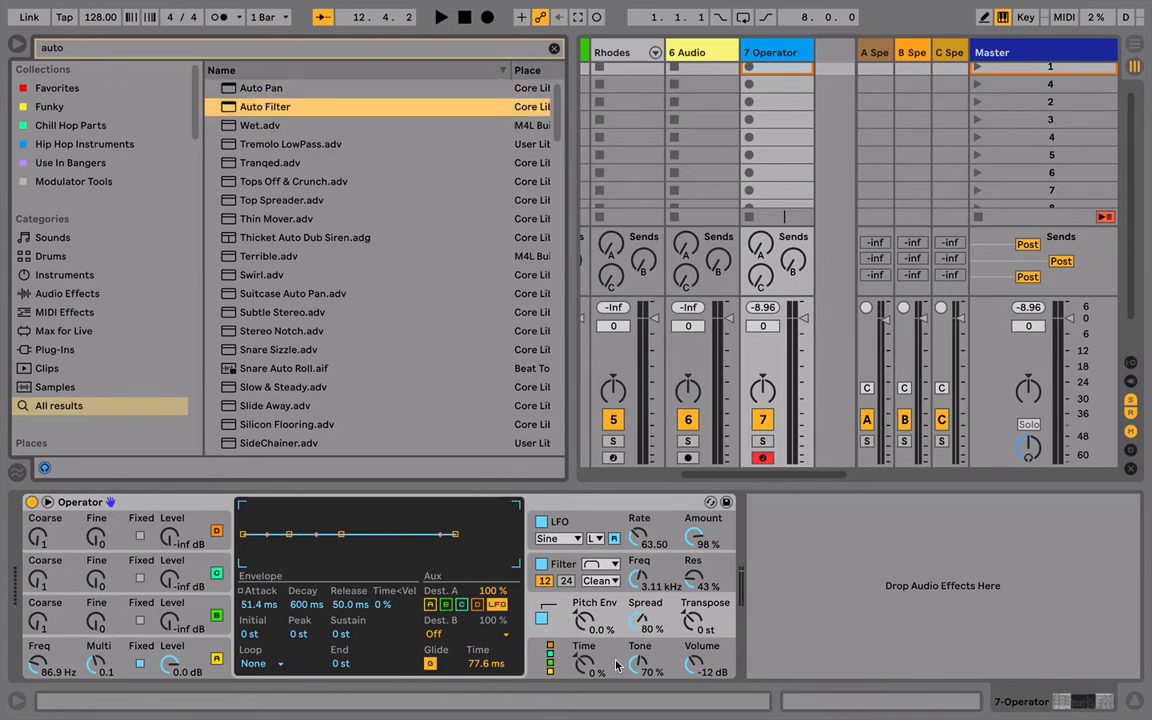
pyautogui.press('Return')
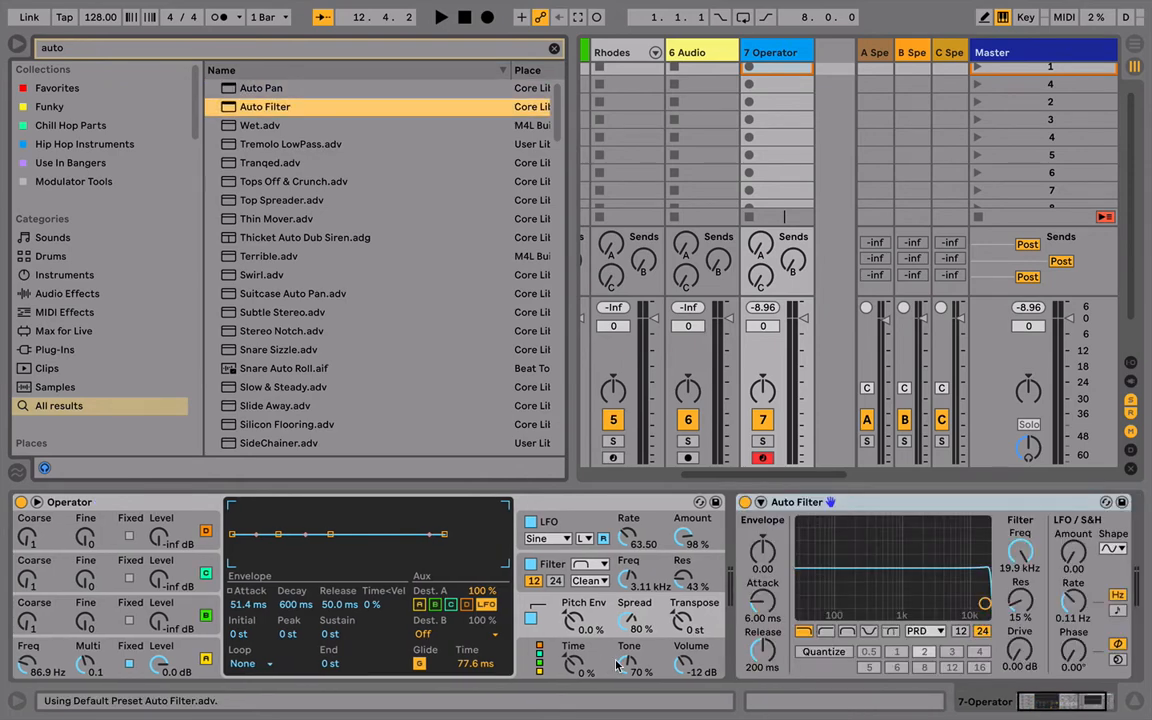
# Add a Flanger after the Auto Filter with LFO amount 15.9%, delay time 3.71 ms and feedback 0.35.
pyautogui.hotkey('ctrl', 'f')
pyautogui.write('flang')
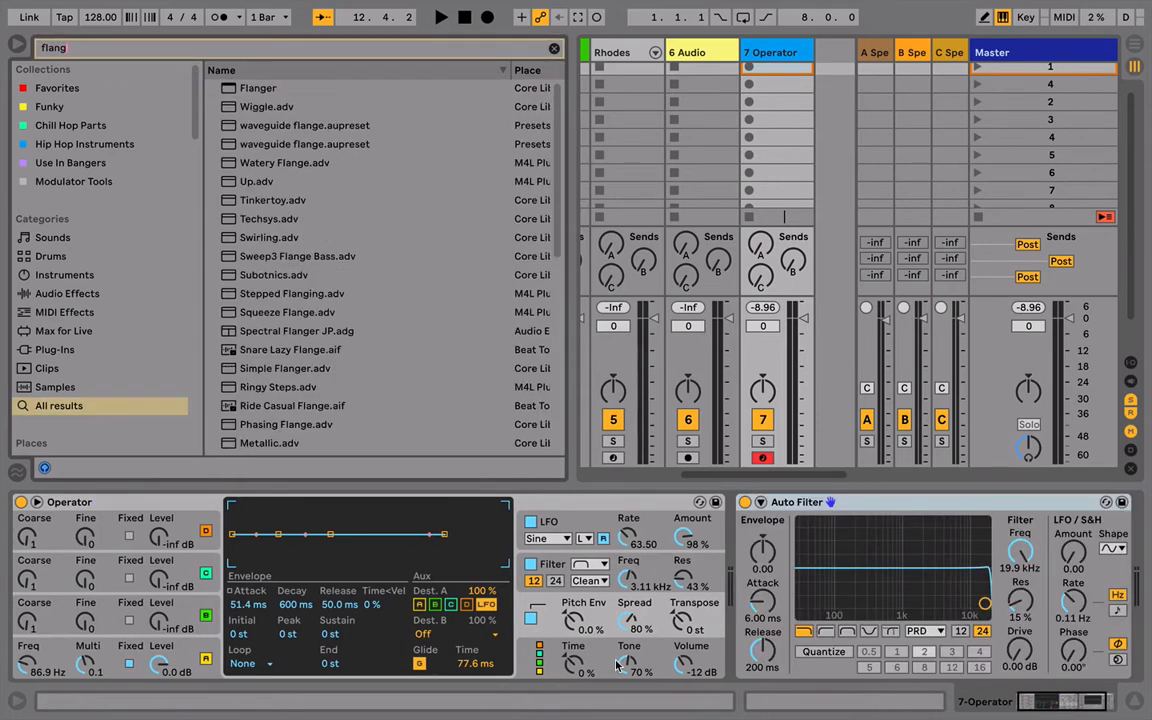
pyautogui.press('Down')
pyautogui.press('Return')
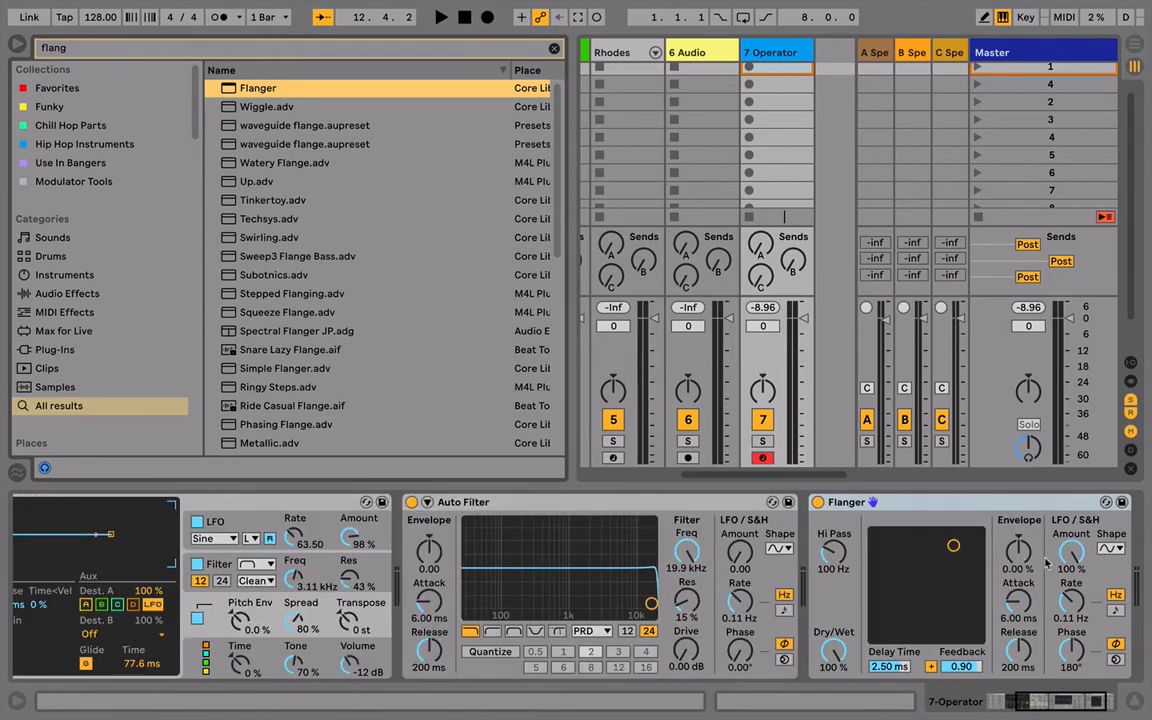
pyautogui.moveTo(1068, 556); pyautogui.dragTo(1082, 535)
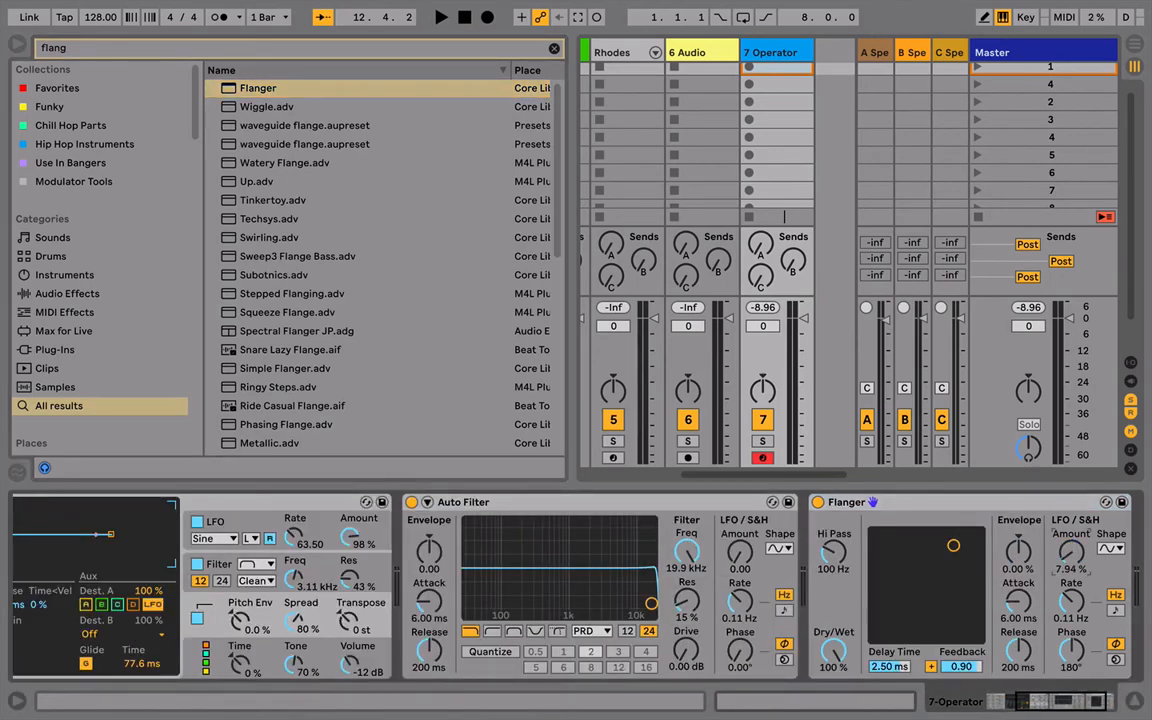
pyautogui.moveTo(953, 545); pyautogui.dragTo(964, 611)
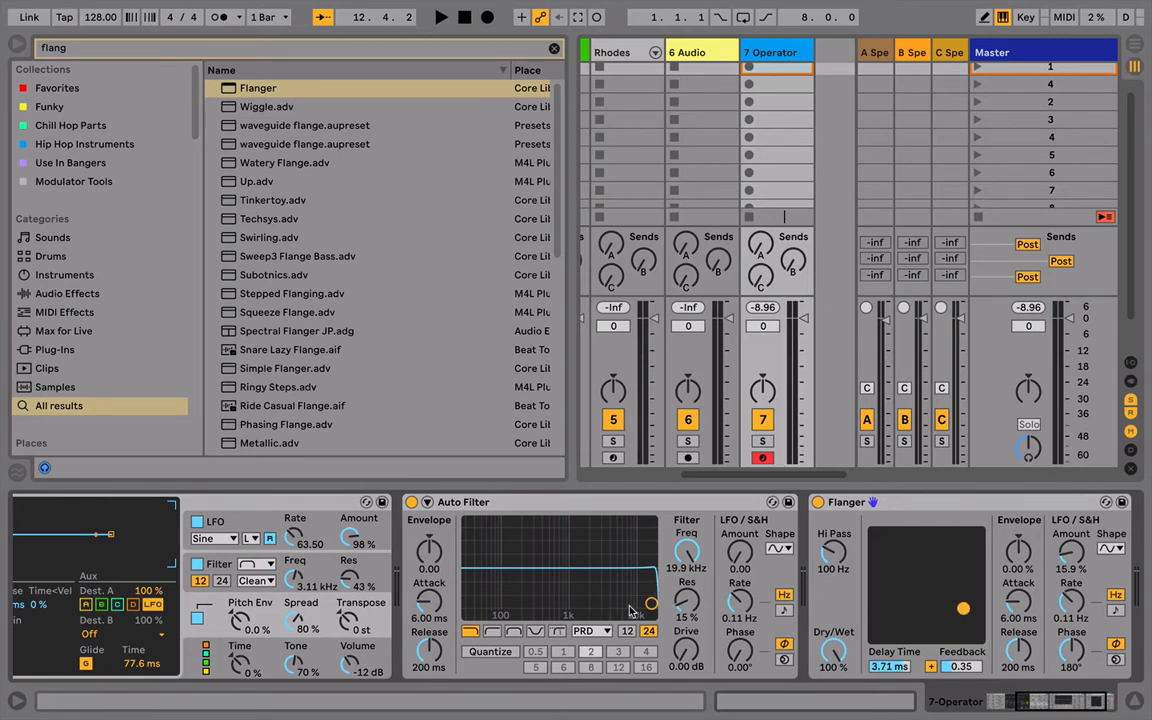
# Set the Auto Filter's low-pass frequency to 3.49 kHz and its resonance to 44%.
pyautogui.moveTo(631, 611); pyautogui.dragTo(611, 582)
pyautogui.hscroll(-5, 530, 628)
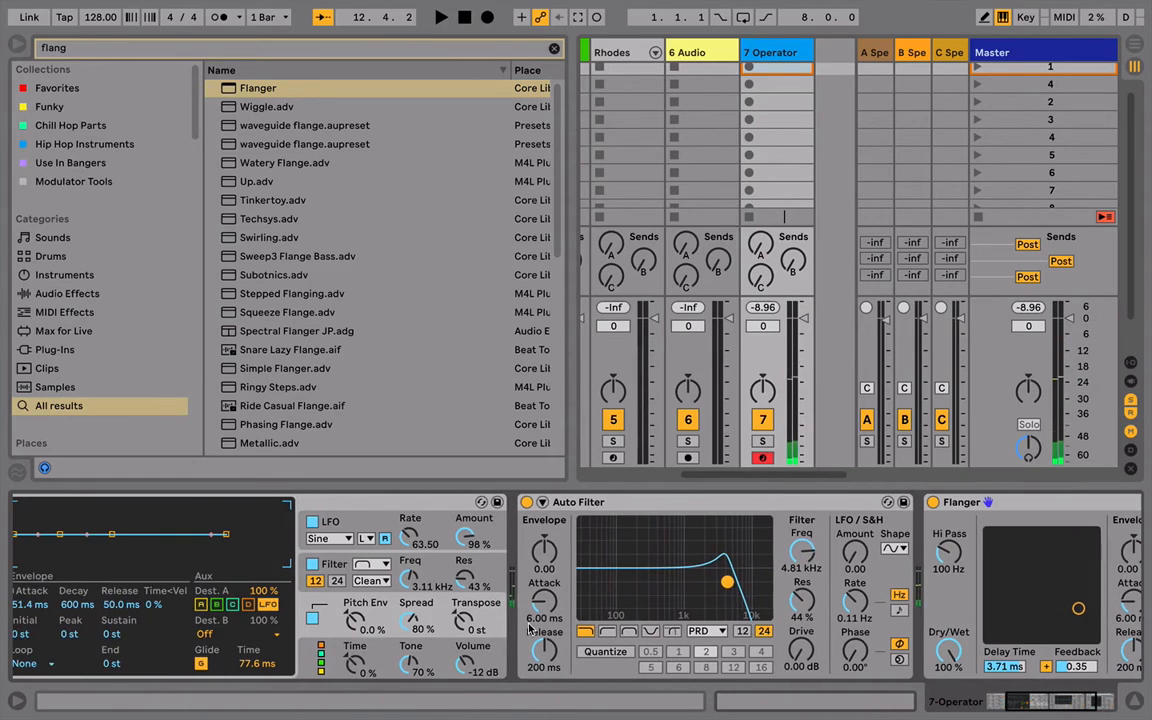
pyautogui.moveTo(727, 581); pyautogui.dragTo(718, 585)
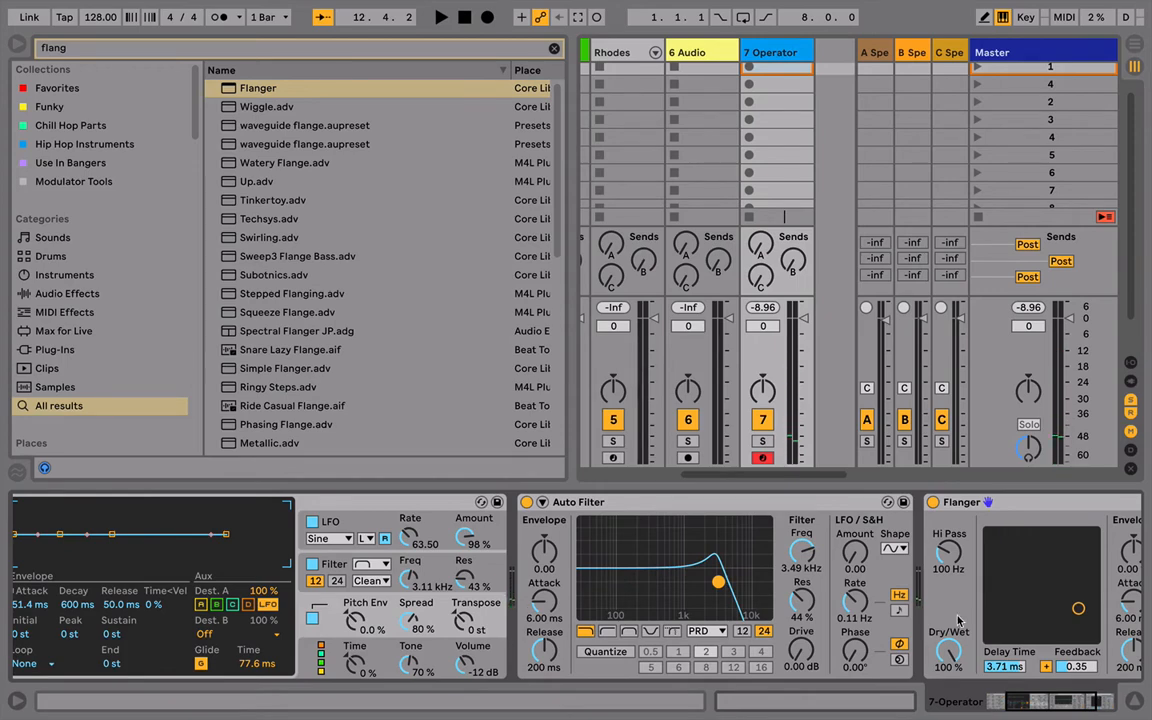
# Shape Operator's pitch envelope: amount -27%, attack 58.3 ms, decay 638 ms, release 276 ms, peak +46 st, sustain and end -48 st.
pyautogui.hscroll(-8, 958, 620)
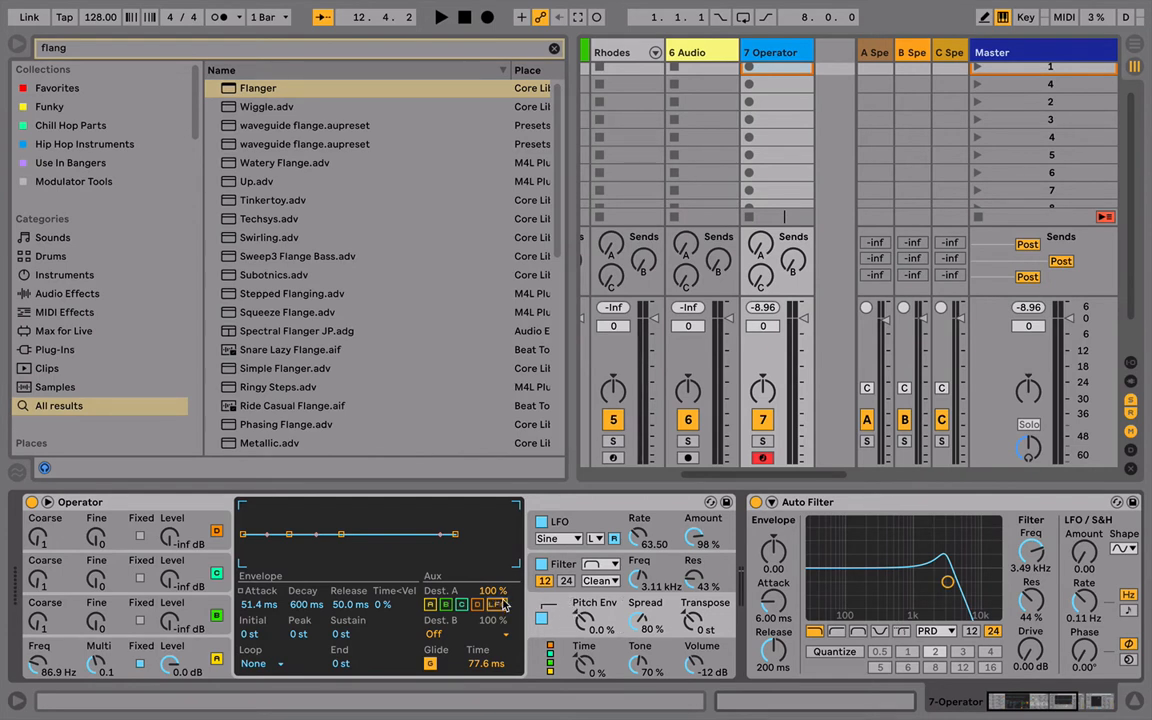
pyautogui.click(187, 659)
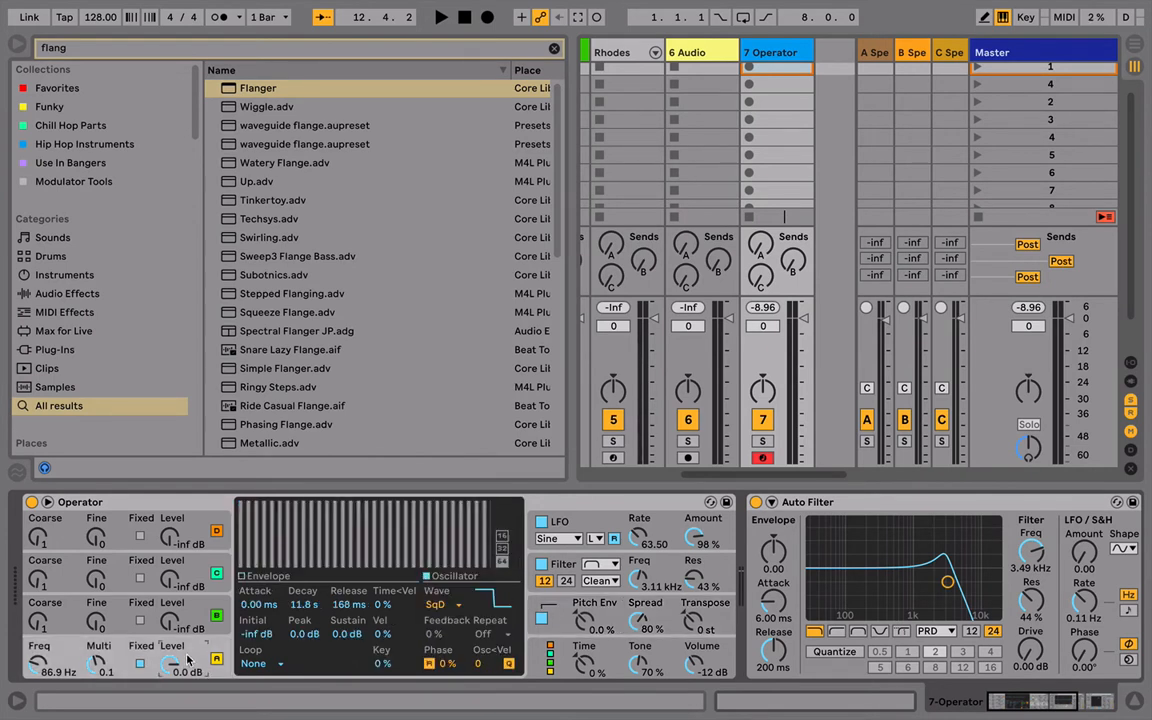
pyautogui.click(560, 614)
pyautogui.moveTo(288, 538); pyautogui.dragTo(343, 563)
pyautogui.moveTo(452, 537); pyautogui.dragTo(470, 563)
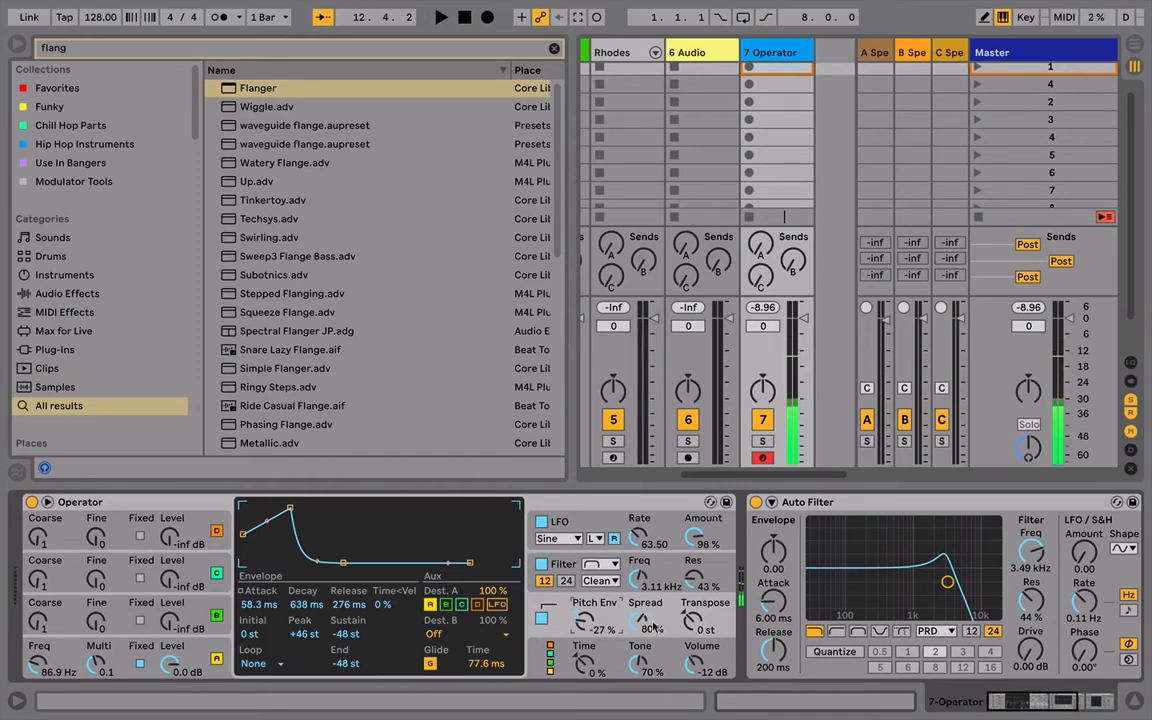
# Set the pitch envelope's loop mode to Loop and shorten its release to 1.00 ms.
pyautogui.hscroll(2, 537, 634)
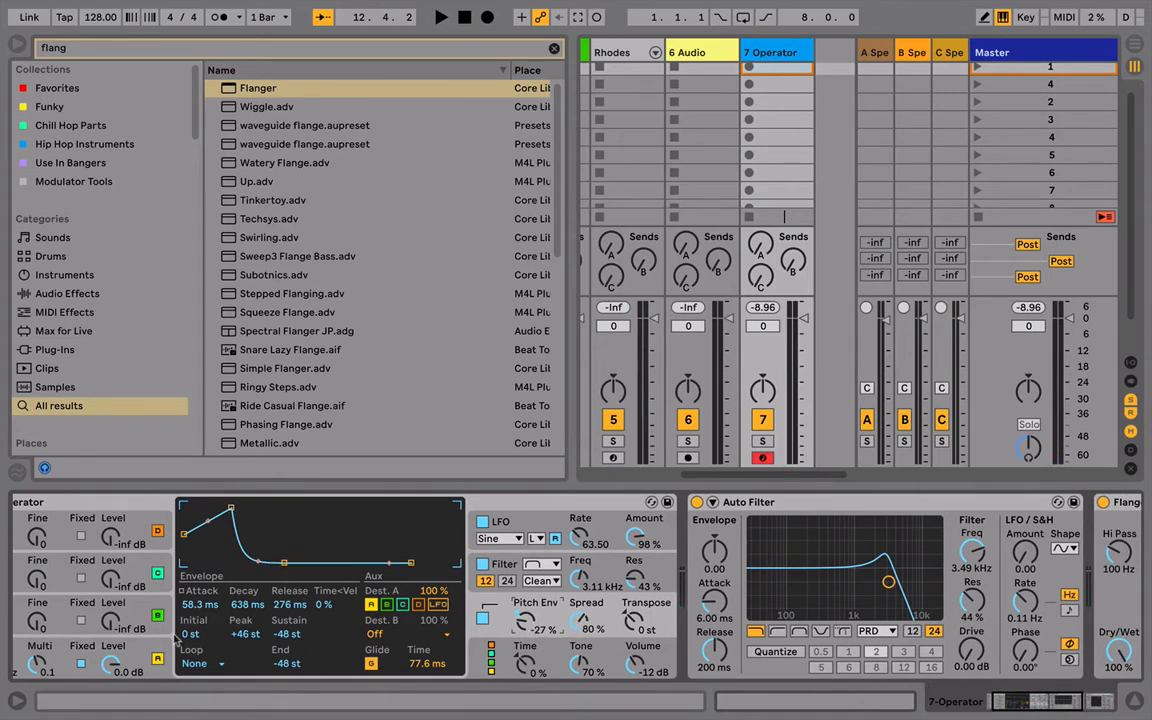
pyautogui.hscroll(-2, 173, 642)
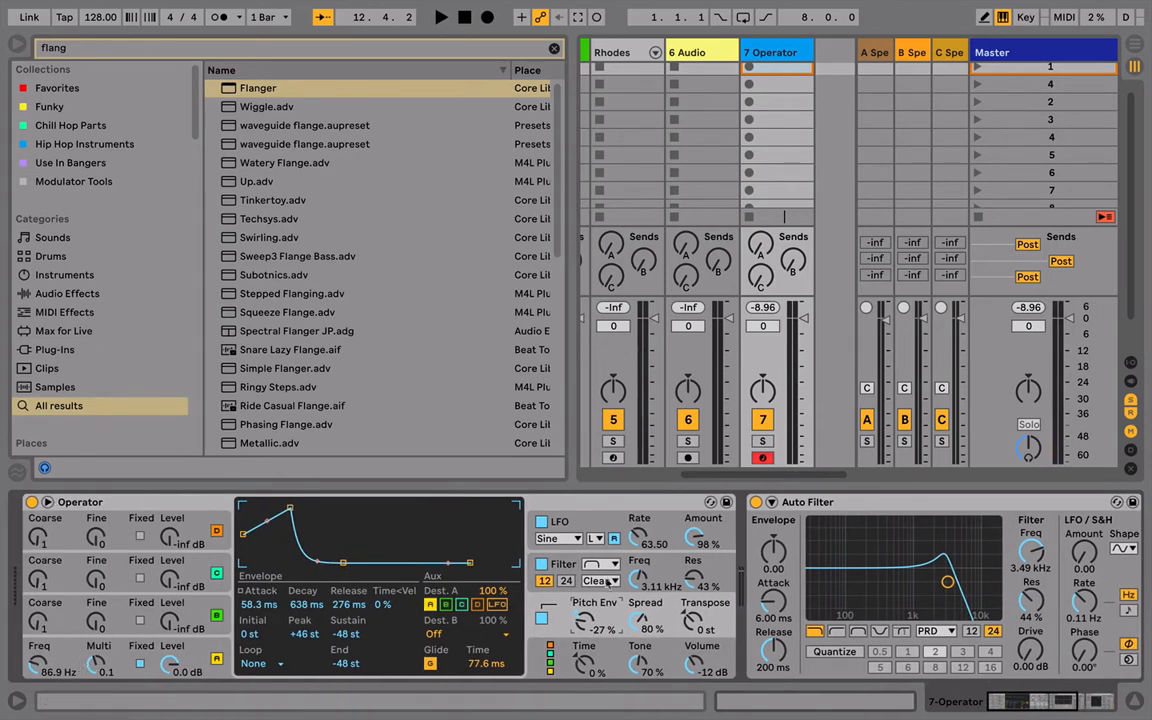
pyautogui.click(577, 522)
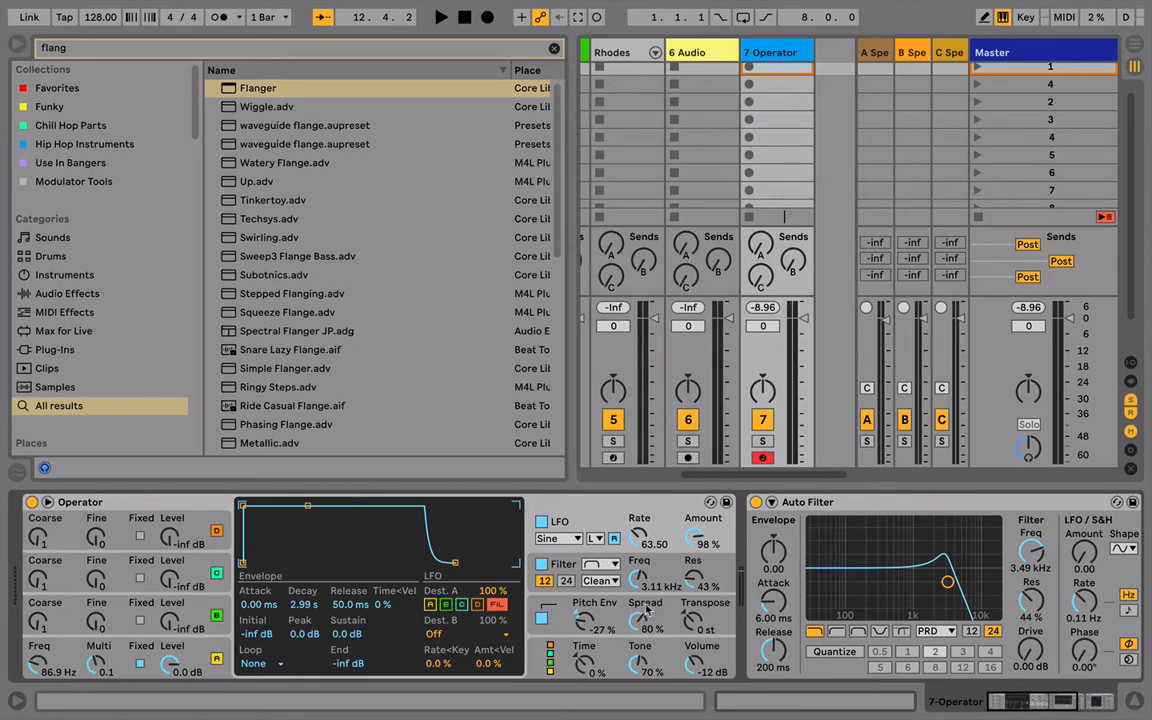
pyautogui.click(611, 619)
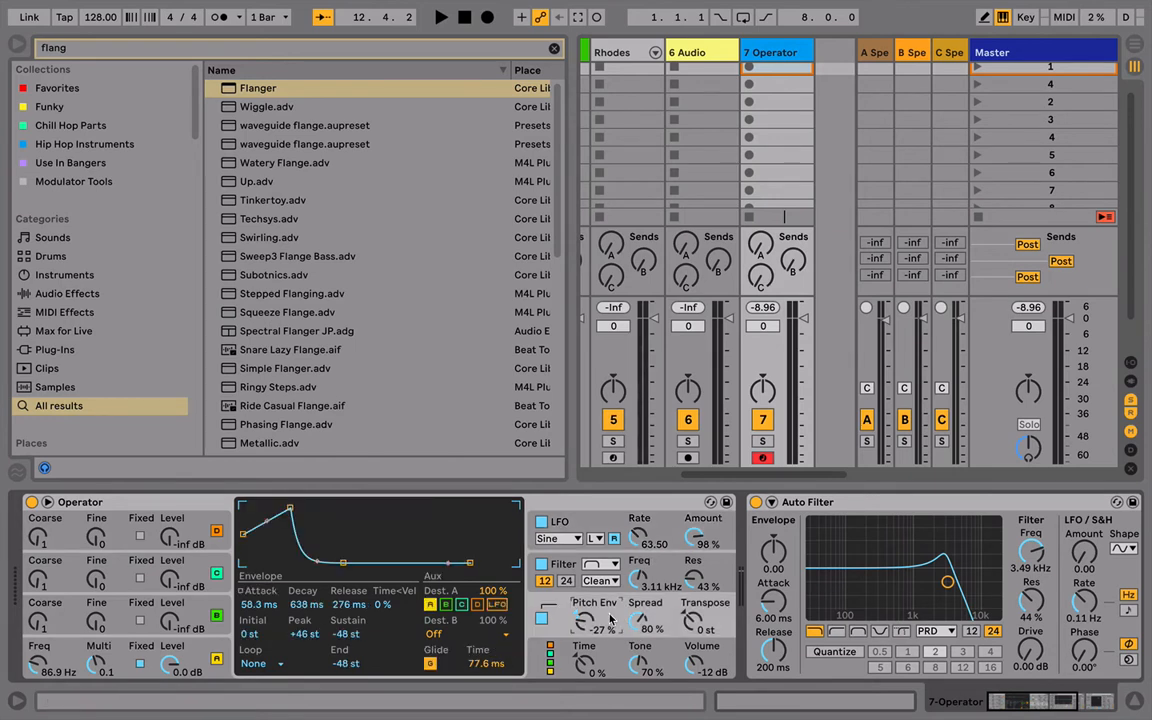
pyautogui.click(263, 666)
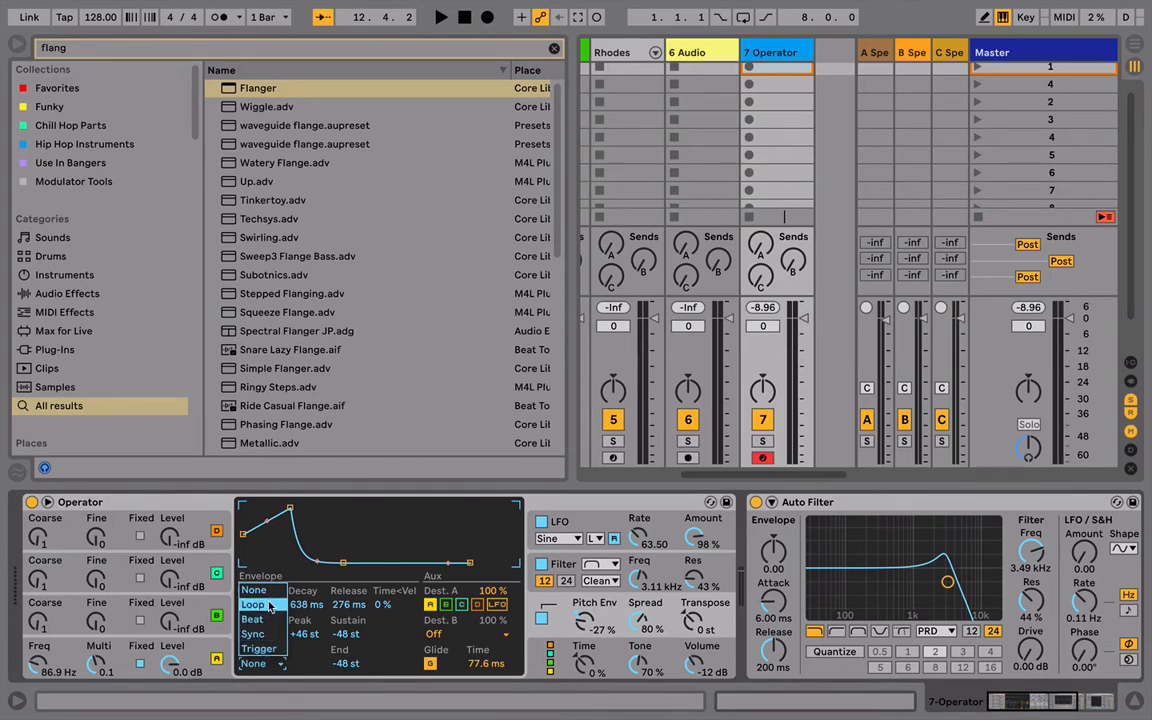
pyautogui.click(268, 605)
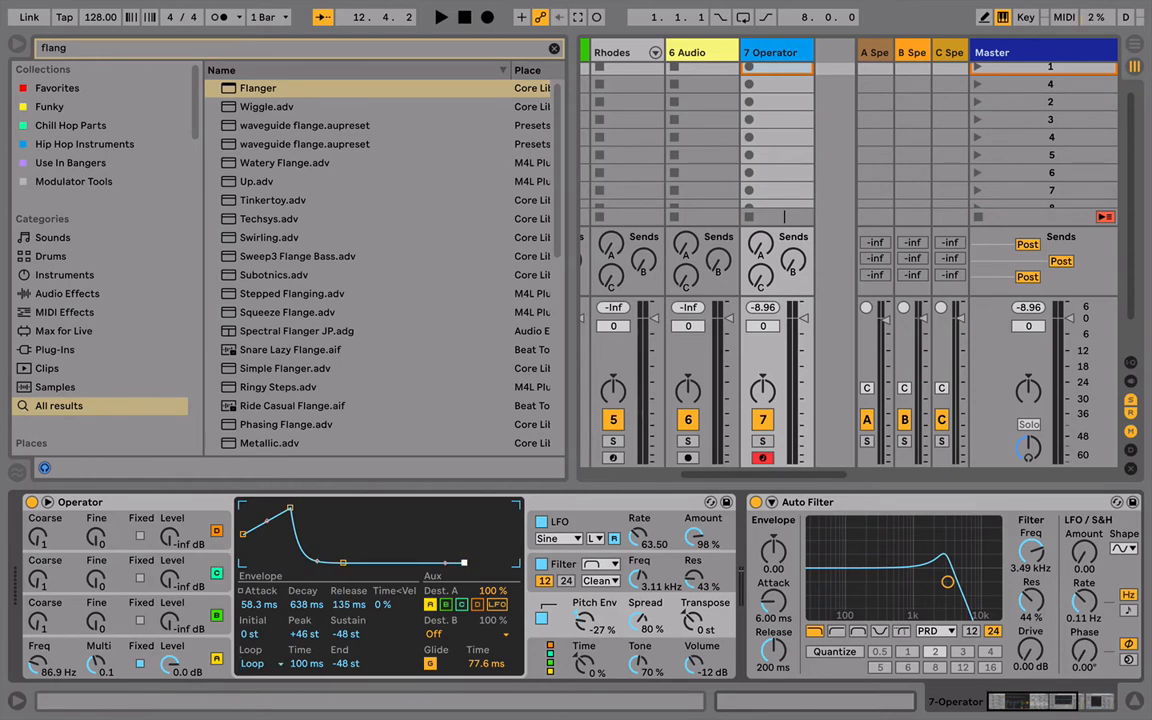
pyautogui.moveTo(349, 604); pyautogui.dragTo(349, 640)
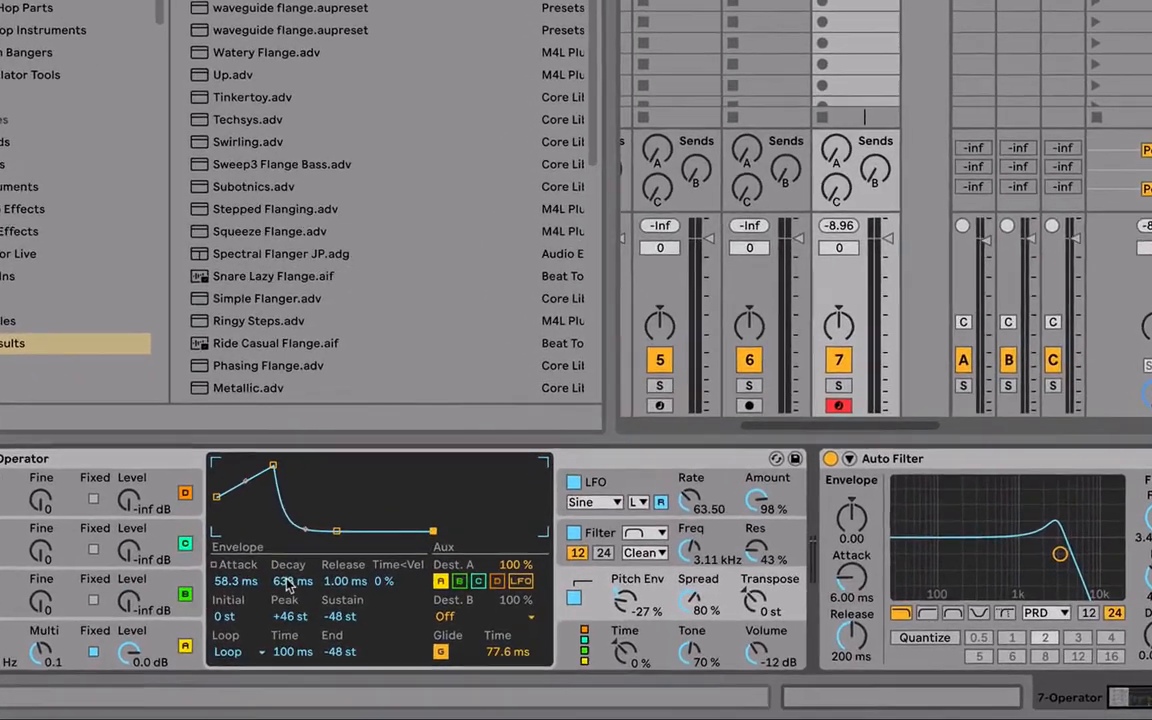
# Set the pitch envelope's attack to 170 ms, its decay to 5.41 s and the Pitch Env amount to -49%.
pyautogui.moveTo(297, 605); pyautogui.dragTo(297, 585)
pyautogui.moveTo(269, 544)
pyautogui.mouseDown()
pyautogui.moveTo(269, 530)
pyautogui.moveTo(269, 590)
pyautogui.moveTo(269, 558)
pyautogui.mouseUp()
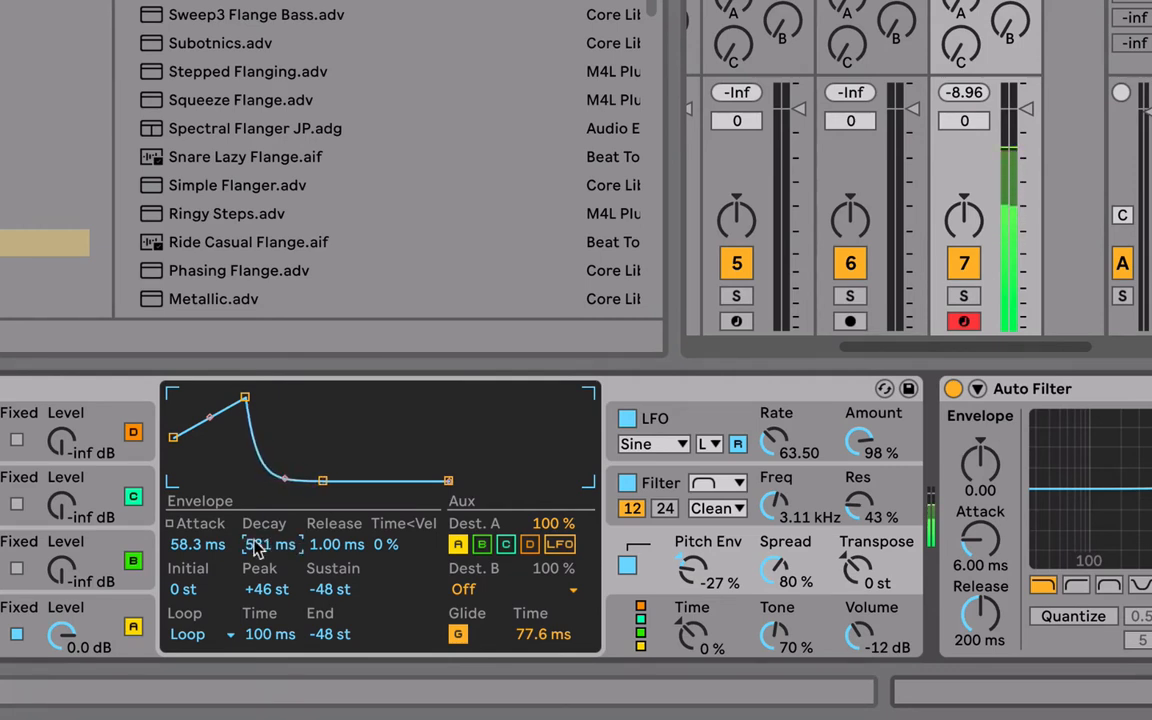
pyautogui.moveTo(197, 544)
pyautogui.mouseDown()
pyautogui.moveTo(197, 514)
pyautogui.moveTo(197, 532)
pyautogui.mouseUp()
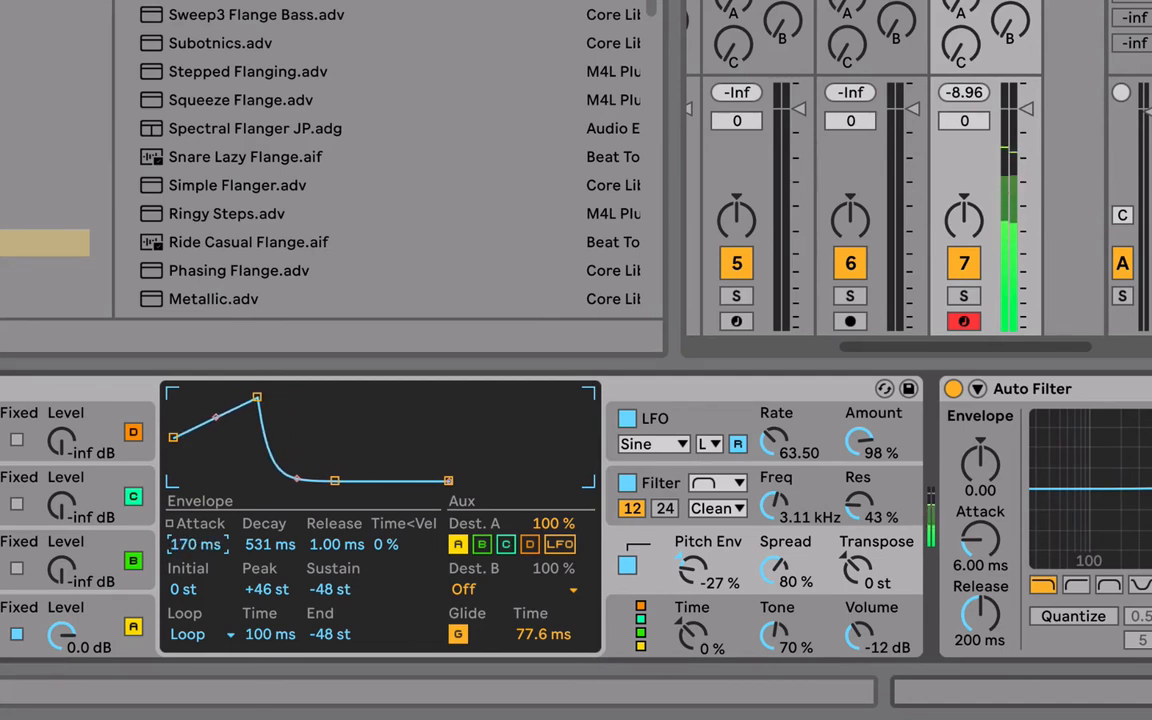
pyautogui.moveTo(690, 570); pyautogui.dragTo(690, 595)
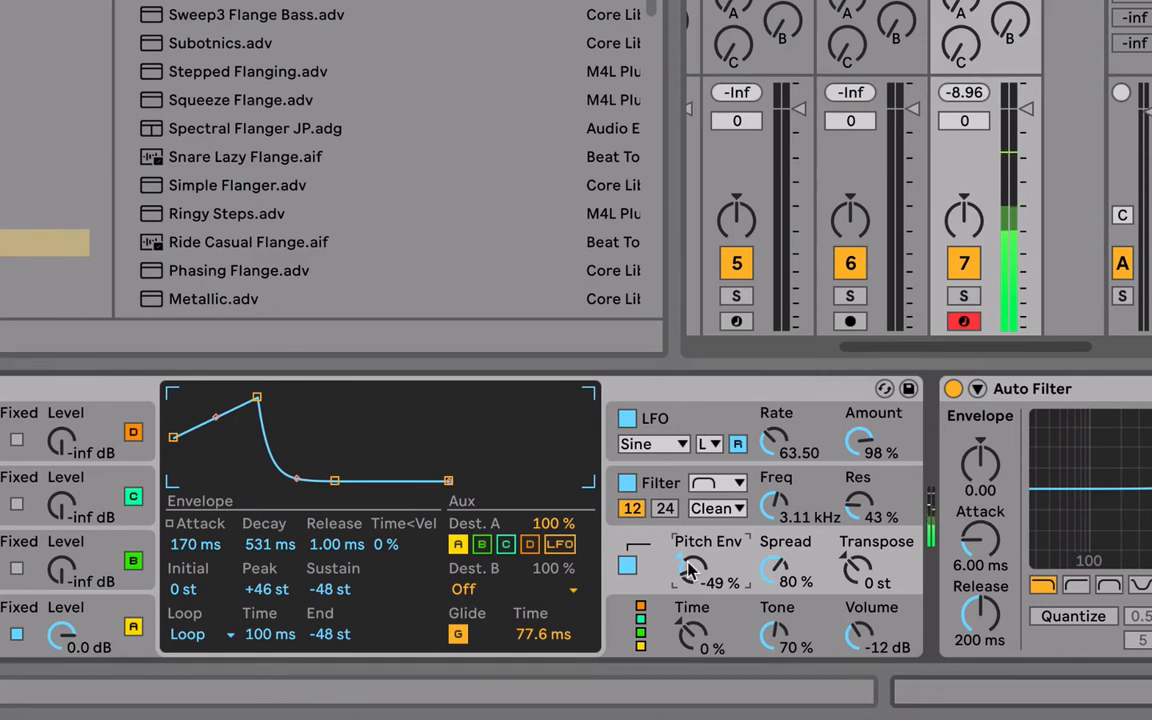
pyautogui.moveTo(265, 544)
pyautogui.mouseDown()
pyautogui.moveTo(265, 515)
pyautogui.moveTo(276, 560)
pyautogui.mouseUp()
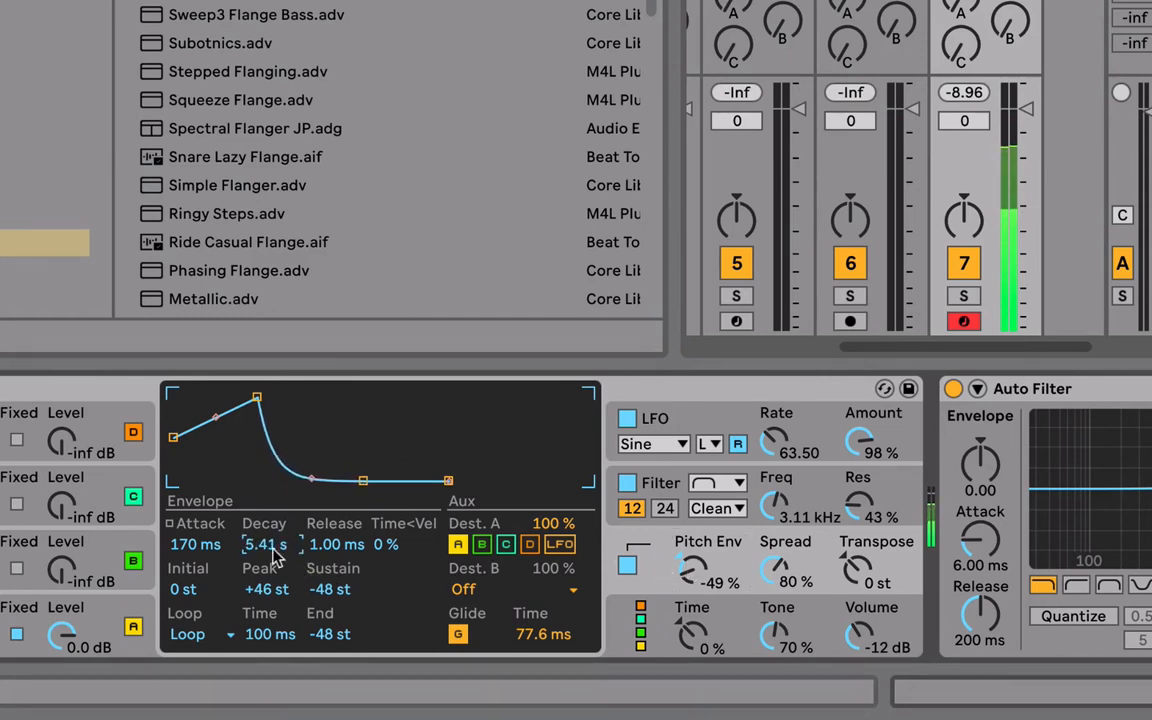
# Set the Auto Filter's LFO amount to 19.8, rate 0.49 Hz and phase 189°, with the filter at 1.39 kHz and 49% resonance.
pyautogui.hscroll(10, 905, 509)
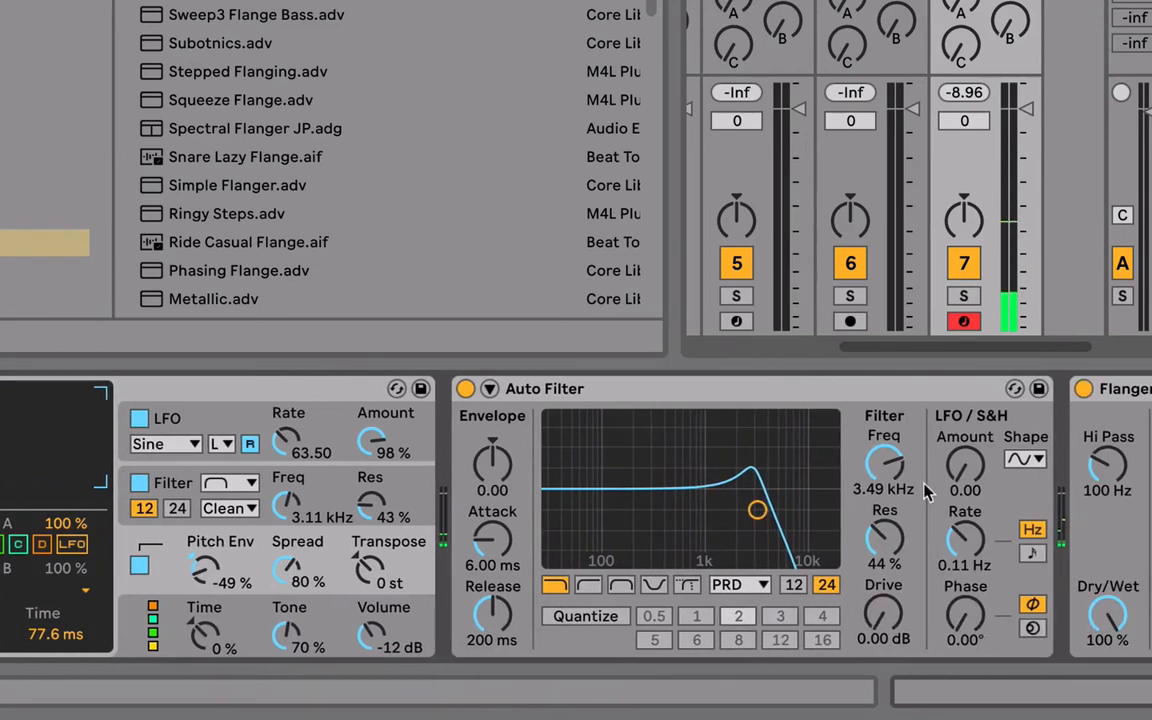
pyautogui.moveTo(965, 463); pyautogui.dragTo(965, 440)
pyautogui.moveTo(965, 540); pyautogui.dragTo(965, 498)
pyautogui.moveTo(965, 615); pyautogui.dragTo(965, 592)
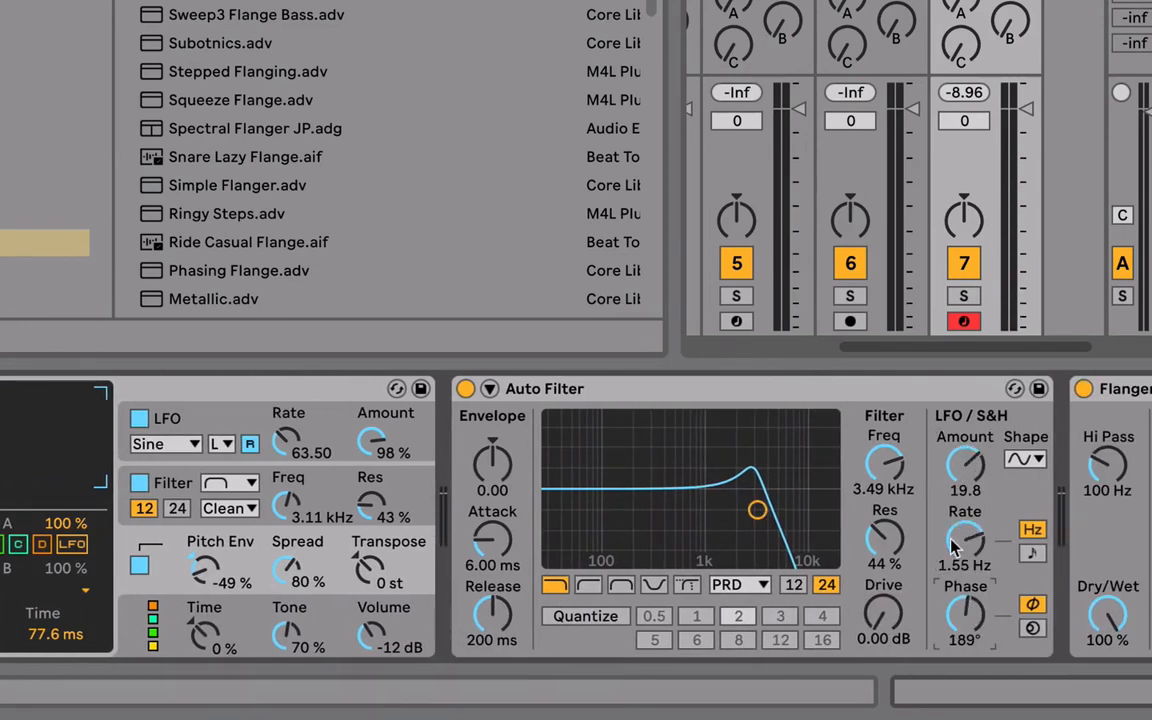
pyautogui.moveTo(953, 545); pyautogui.dragTo(953, 575)
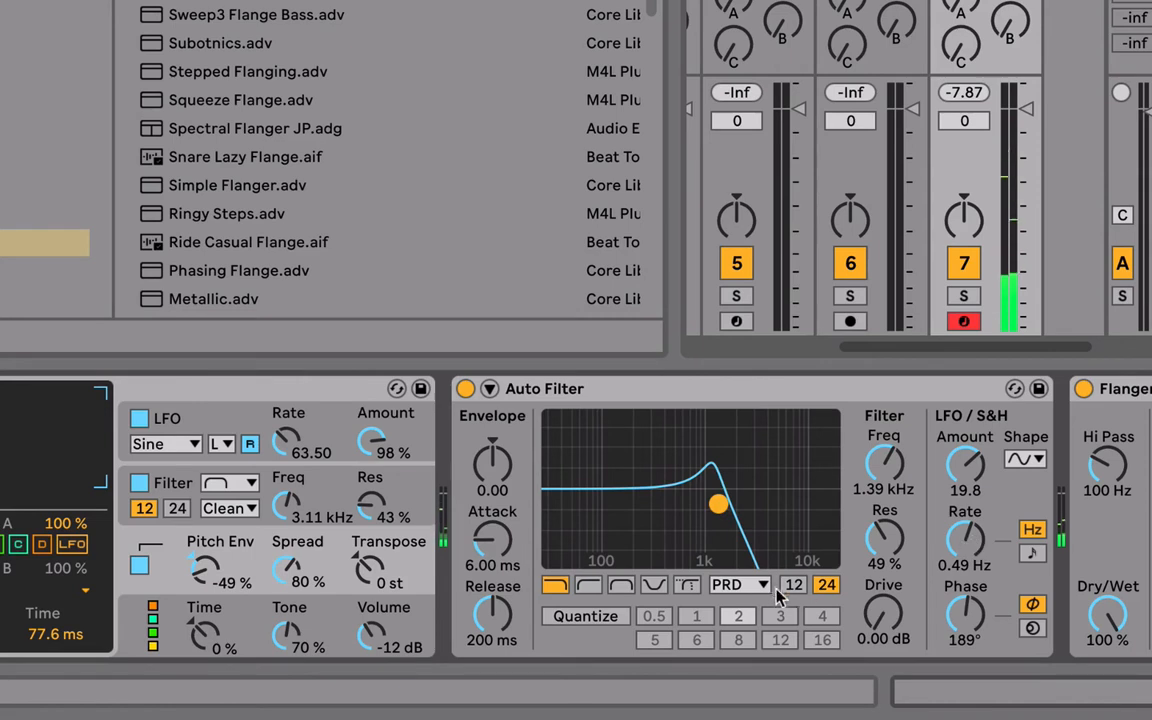
# Set the Auto Filter's drive to 7.24 dB and fine-tune the Flanger's delay time and feedback.
pyautogui.moveTo(883, 612); pyautogui.dragTo(883, 595)
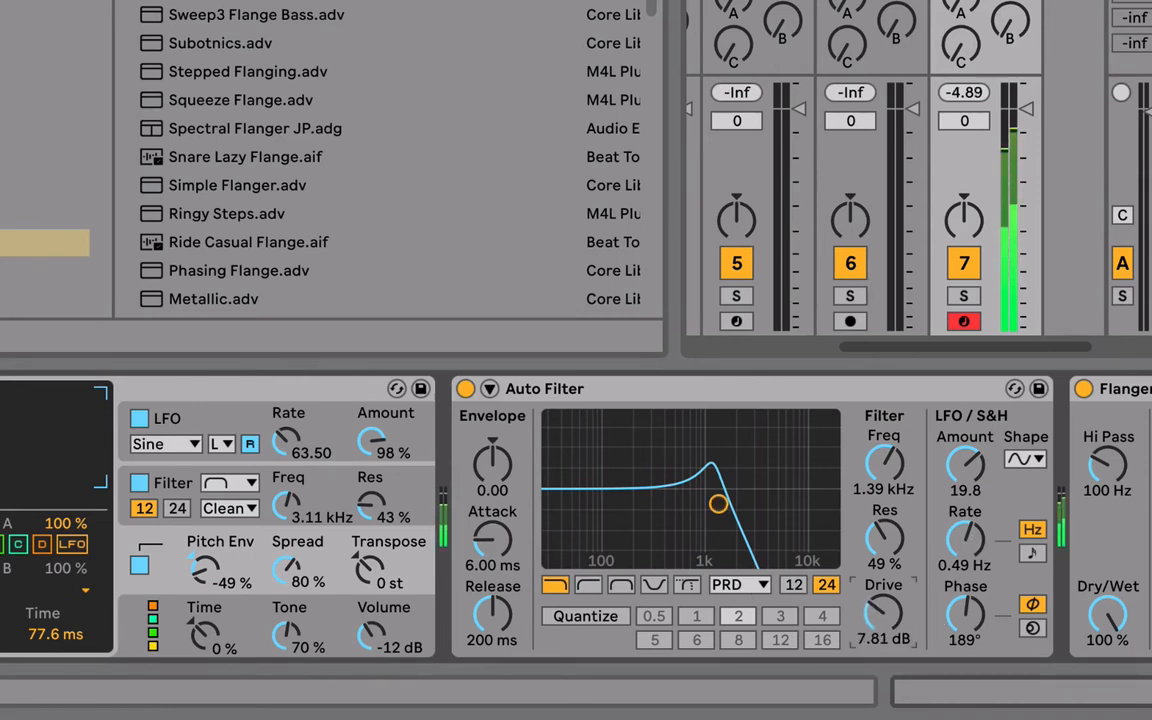
pyautogui.click(1110, 520)
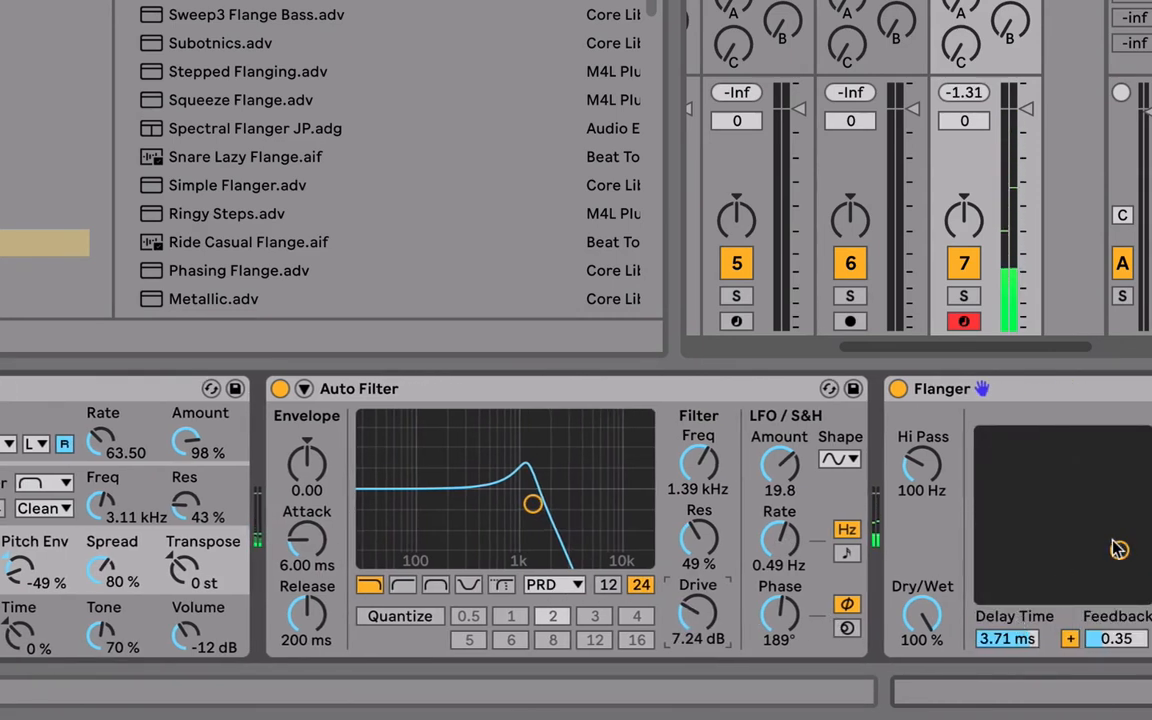
pyautogui.moveTo(1113, 548)
pyautogui.mouseDown()
pyautogui.moveTo(1116, 514)
pyautogui.moveTo(1093, 536)
pyautogui.moveTo(1117, 540)
pyautogui.mouseUp()
pyautogui.moveTo(841, 540); pyautogui.dragTo(835, 565)
# In Operator's global modulation settings, route Velocity to Aux Envelope Amount with an amount of 100.
pyautogui.hscroll(-10, 470, 603)
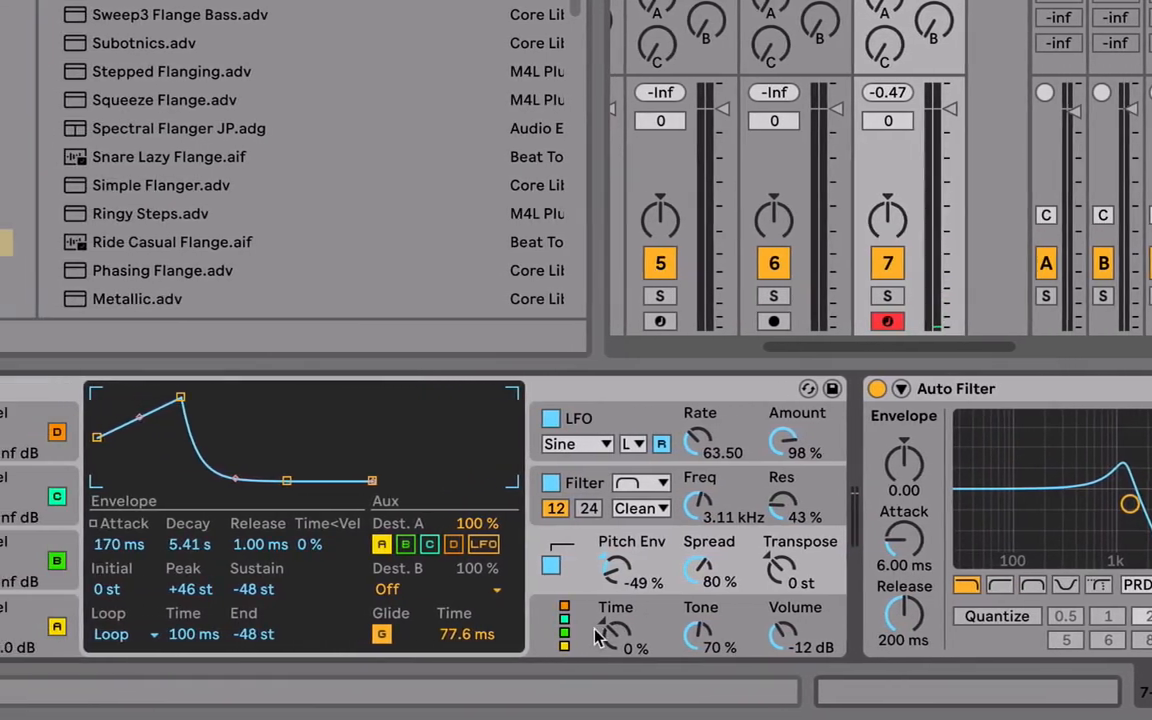
pyautogui.click(556, 604)
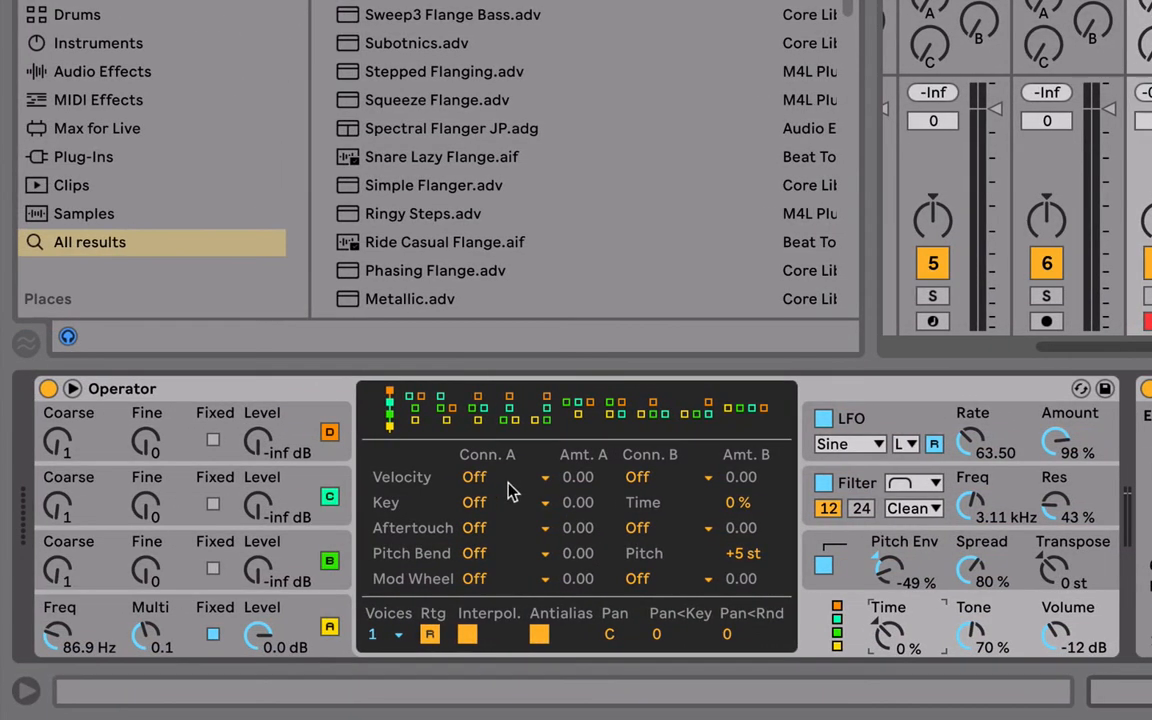
pyautogui.click(500, 476)
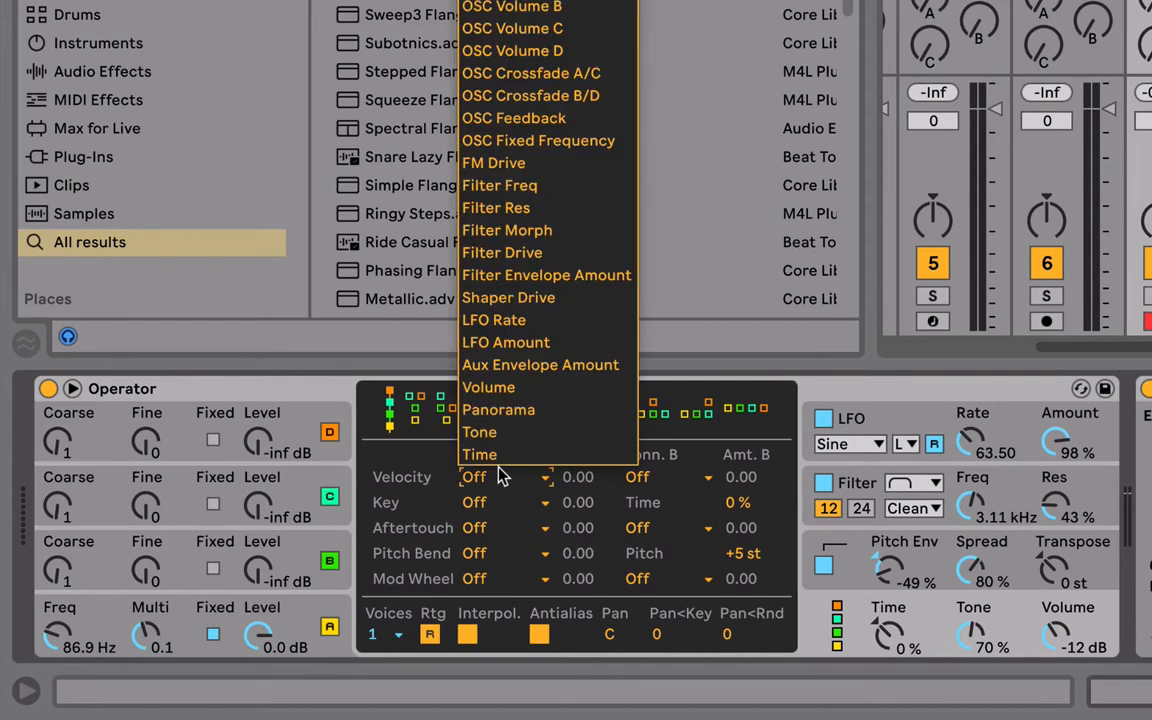
pyautogui.click(549, 366)
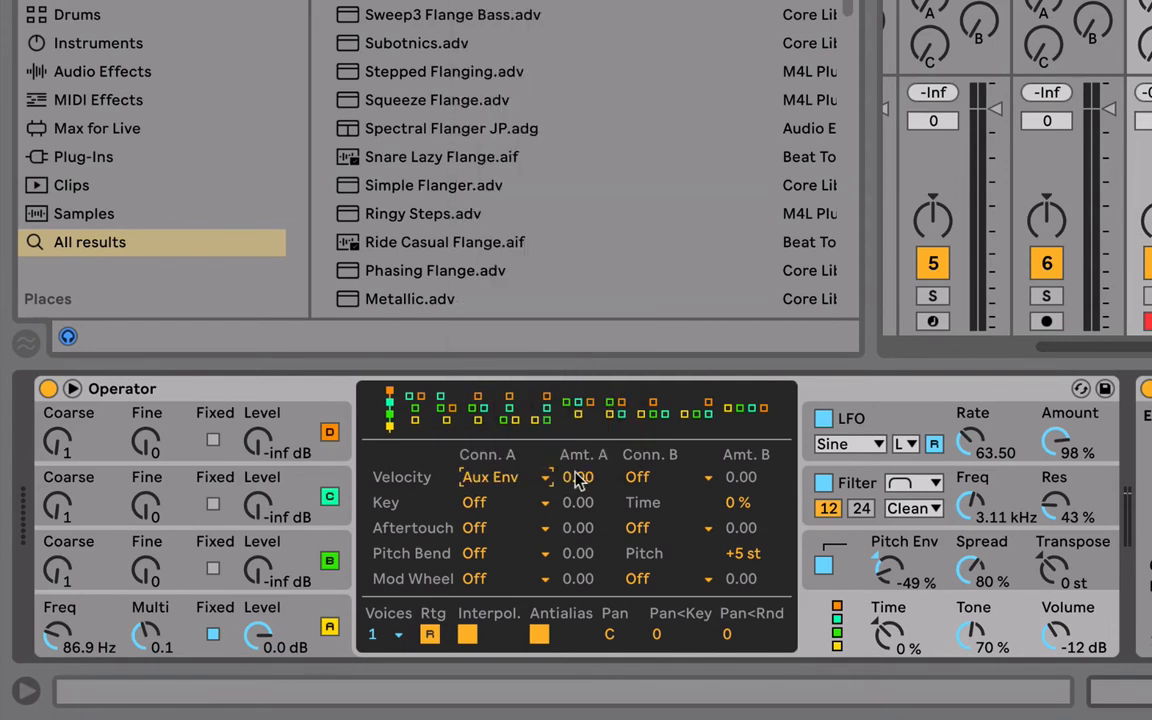
pyautogui.moveTo(586, 480); pyautogui.dragTo(586, 430)
# Audition the sound with the computer keyboard at velocity 1 and velocity 127, using the C3 to D4 octave.
pyautogui.press('c')
pyautogui.press('c')
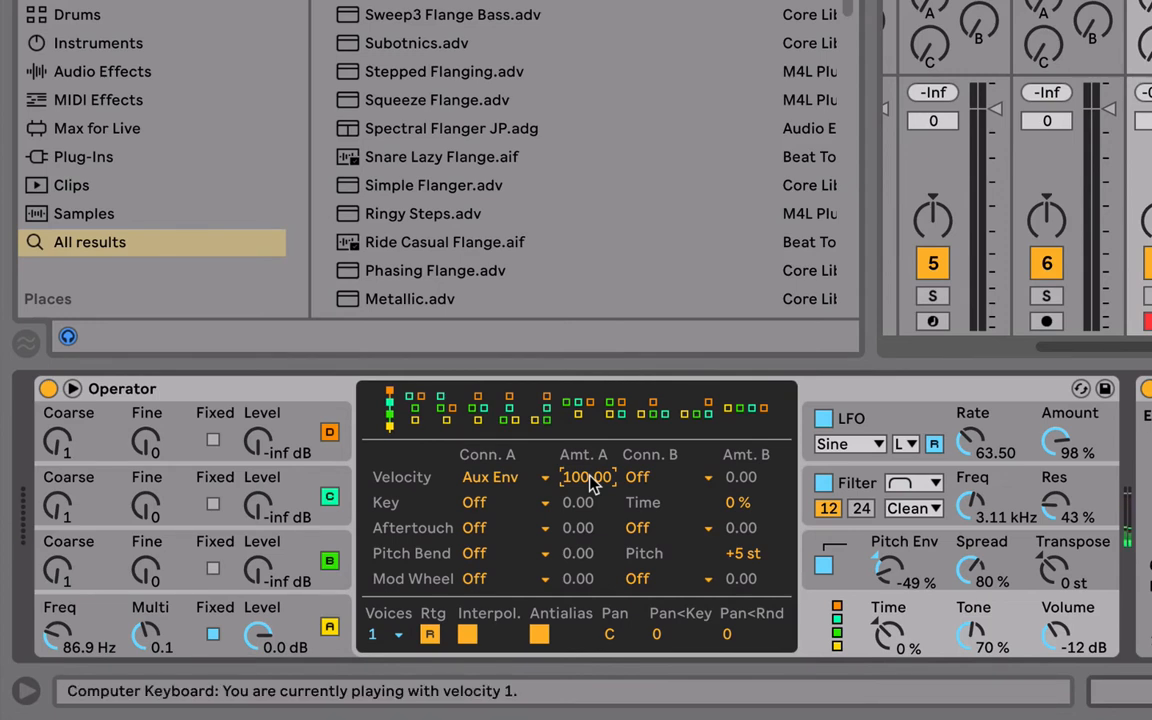
pyautogui.press('z')
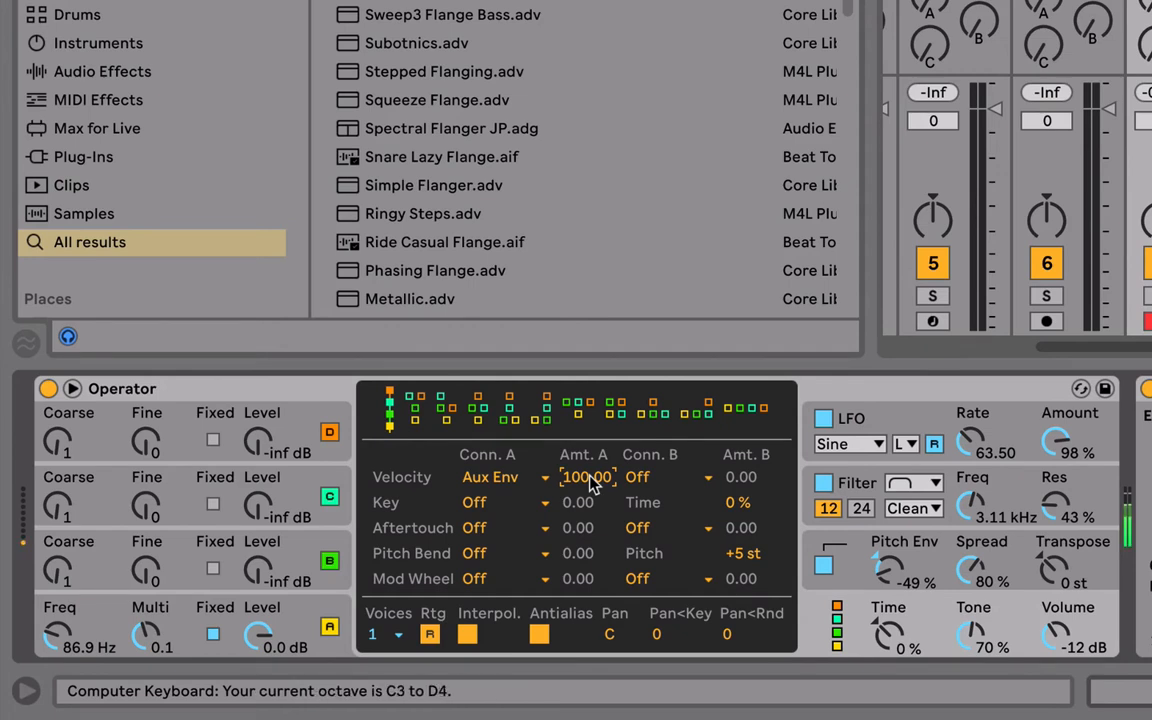
pyautogui.press('v')
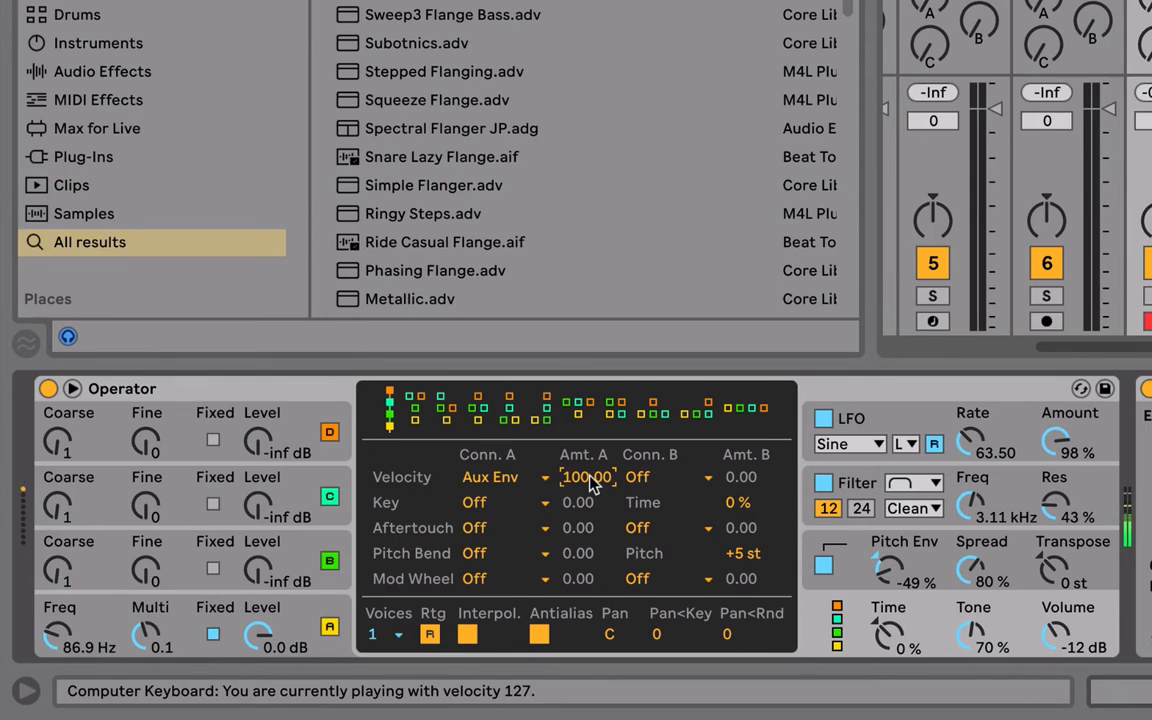
pyautogui.press('c')
pyautogui.press('c')
# Lower the Auto Filter's cutoff to 1.29 kHz and its resonance to 43%.
pyautogui.hscroll(10, 899, 482)
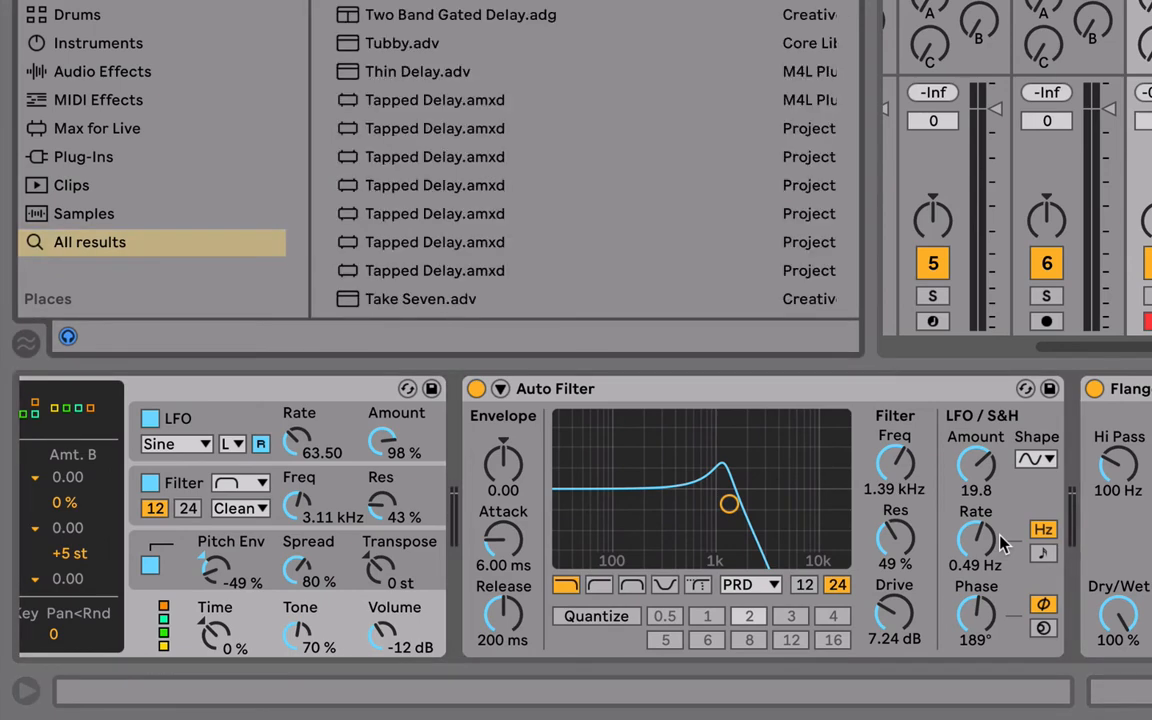
pyautogui.hscroll(6, 999, 537)
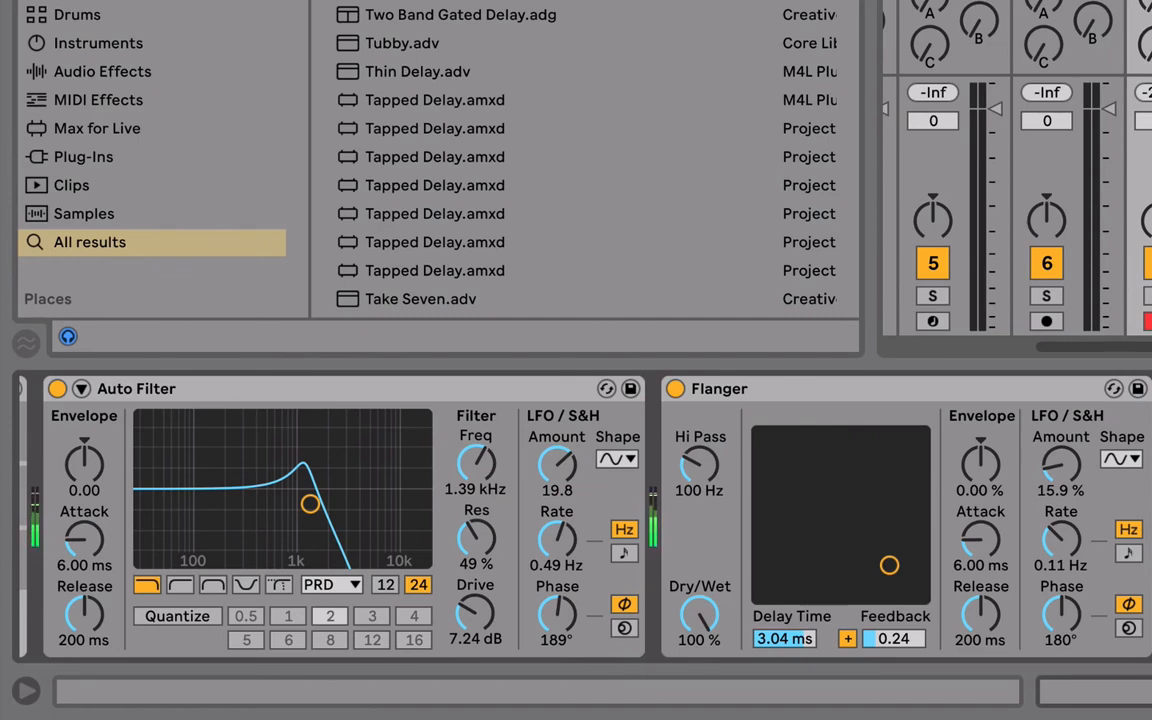
pyautogui.moveTo(310, 504)
pyautogui.mouseDown()
pyautogui.moveTo(285, 473)
pyautogui.moveTo(211, 496)
pyautogui.moveTo(208, 524)
pyautogui.moveTo(303, 548)
pyautogui.moveTo(413, 524)
pyautogui.moveTo(303, 512)
pyautogui.mouseUp()
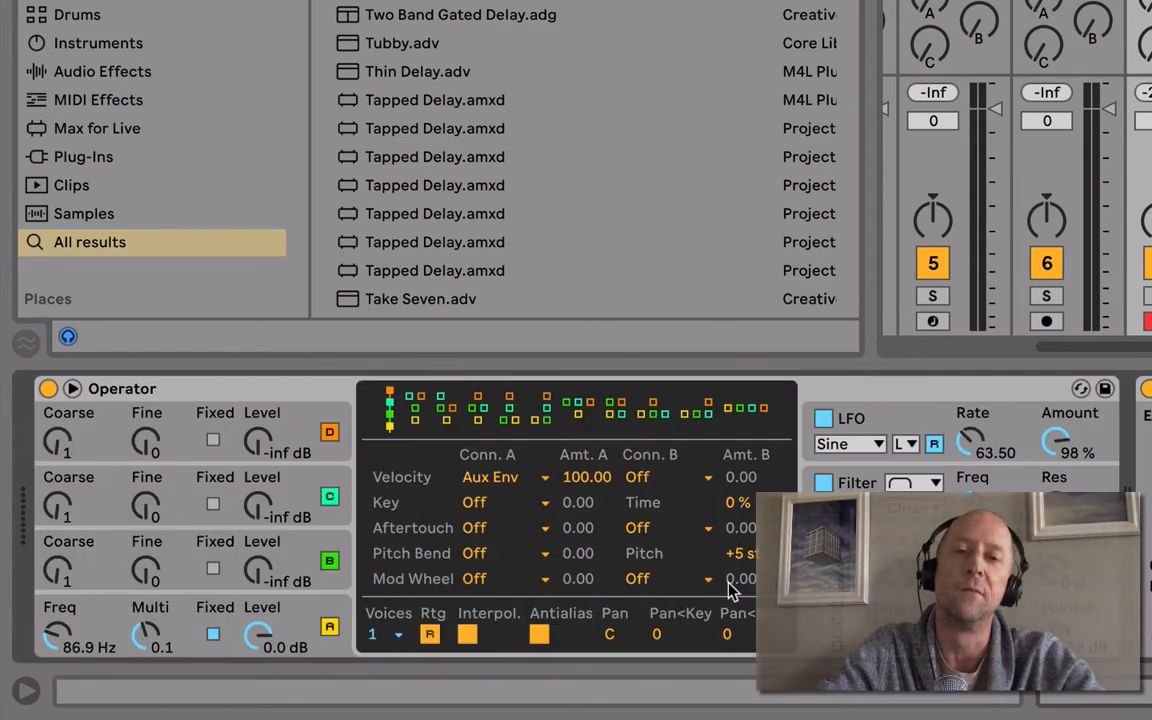
# Group Operator, Auto Filter and Flanger into an Instrument Rack and show its macro controls.
pyautogui.click(219, 387)
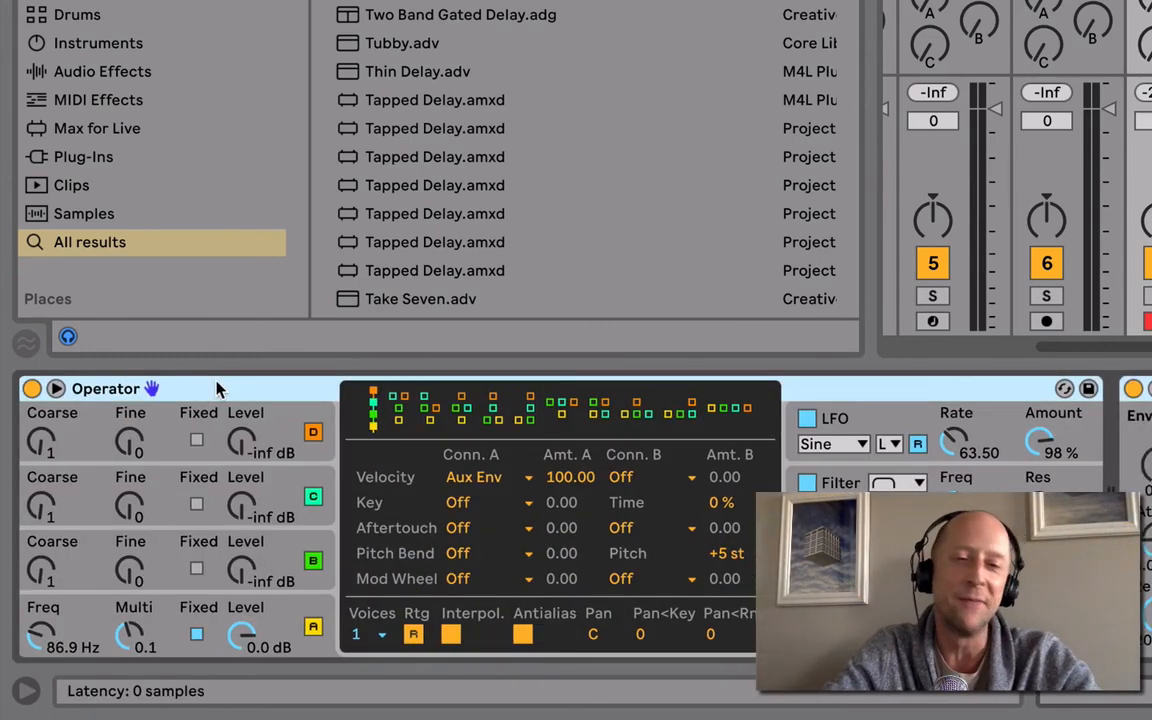
pyautogui.scroll(-4, 219, 387)
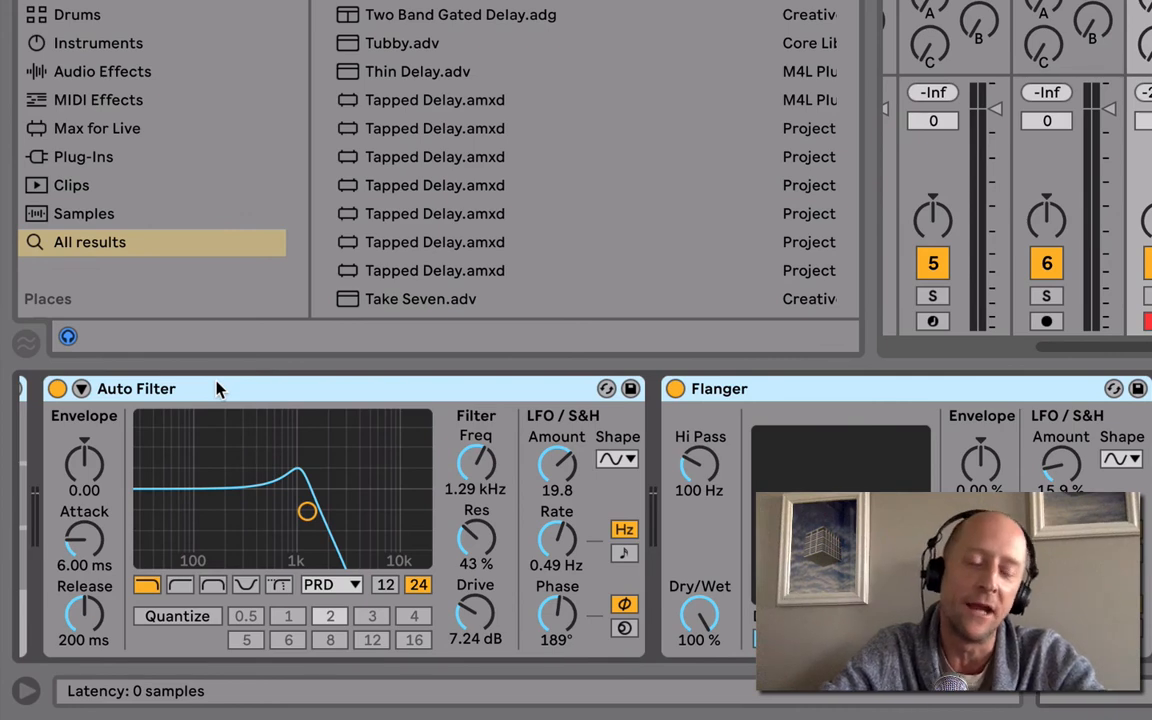
pyautogui.scroll(4, 219, 387)
pyautogui.click(44, 418)
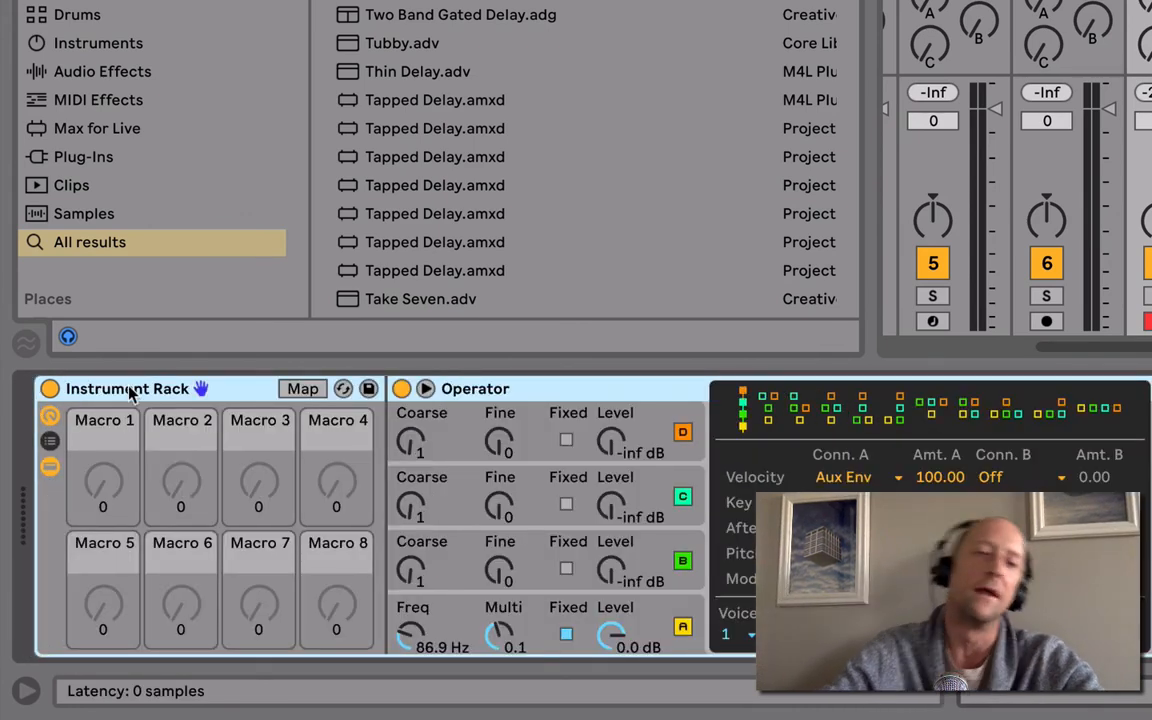
# Rename the Instrument Rack to Squishies.
pyautogui.hotkey('ctrl', 'r')
pyautogui.write('Squ')
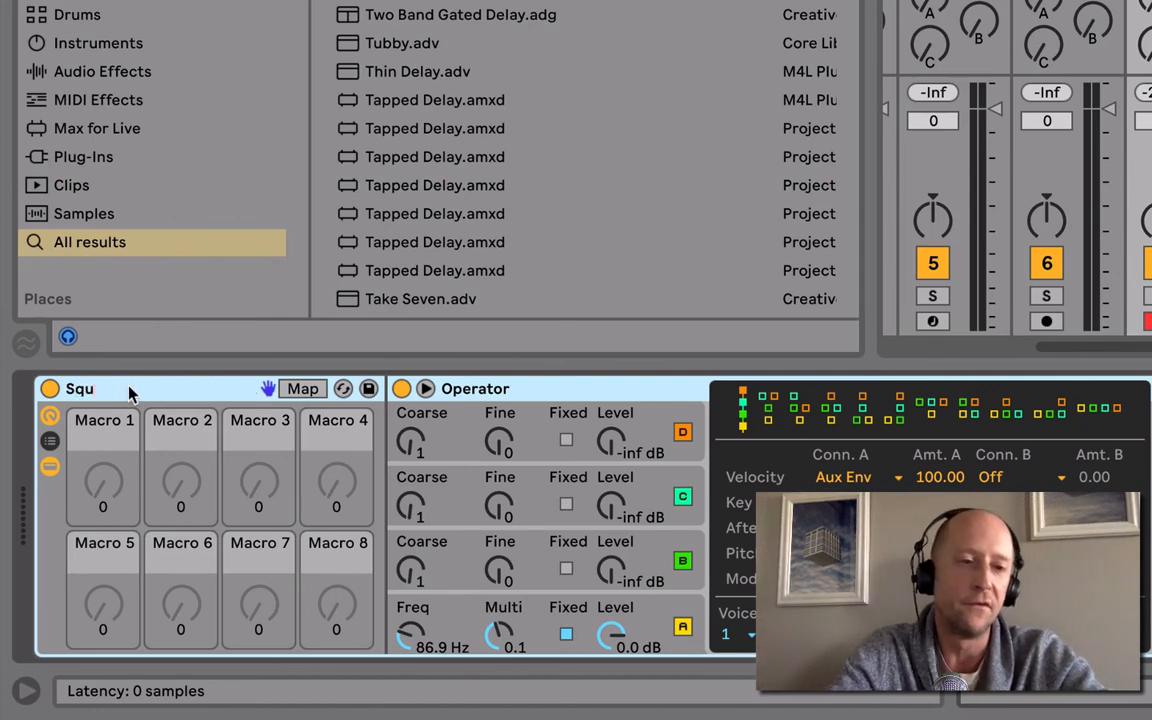
pyautogui.write('ishie')
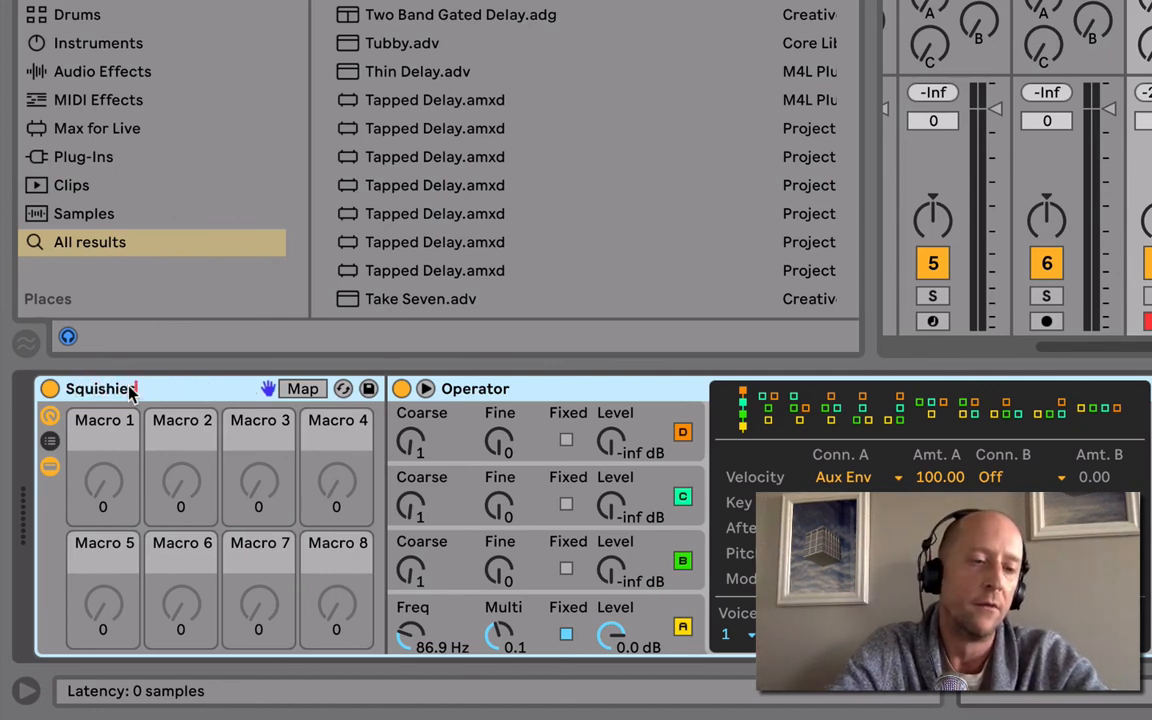
pyautogui.write('s')
pyautogui.press('Return')
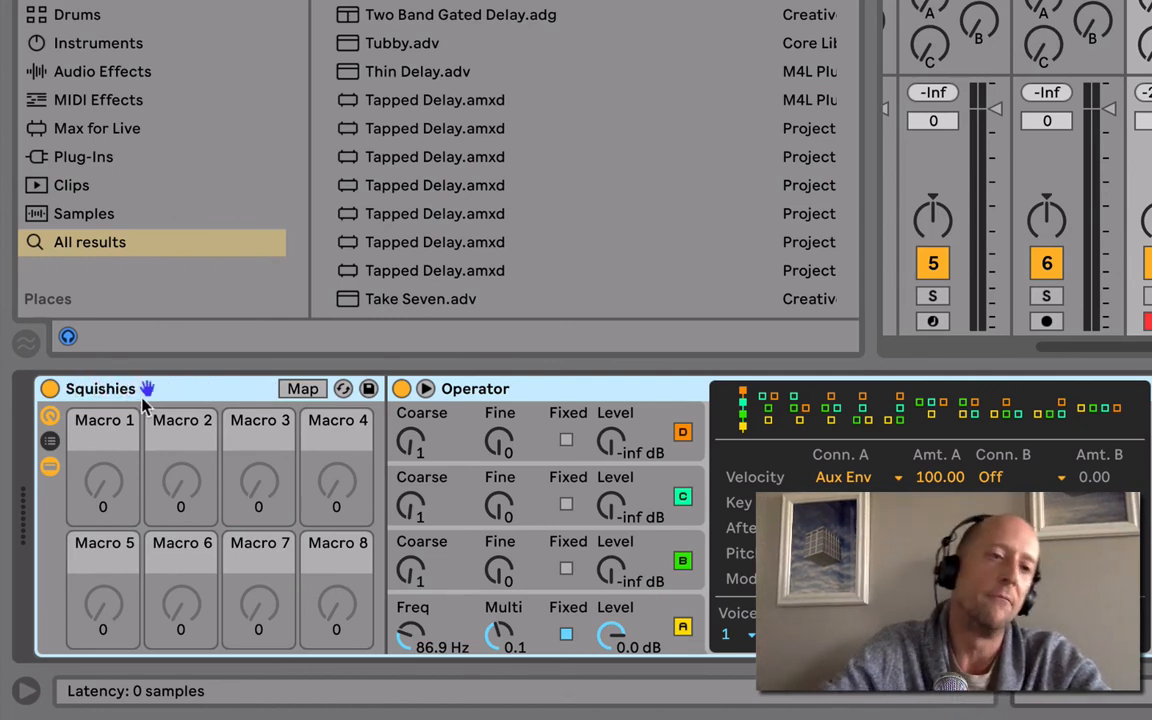
# Save the rack to the User Library as a preset named SquishiesOperatorFlanger.
pyautogui.click(368, 388)
pyautogui.press('Return')
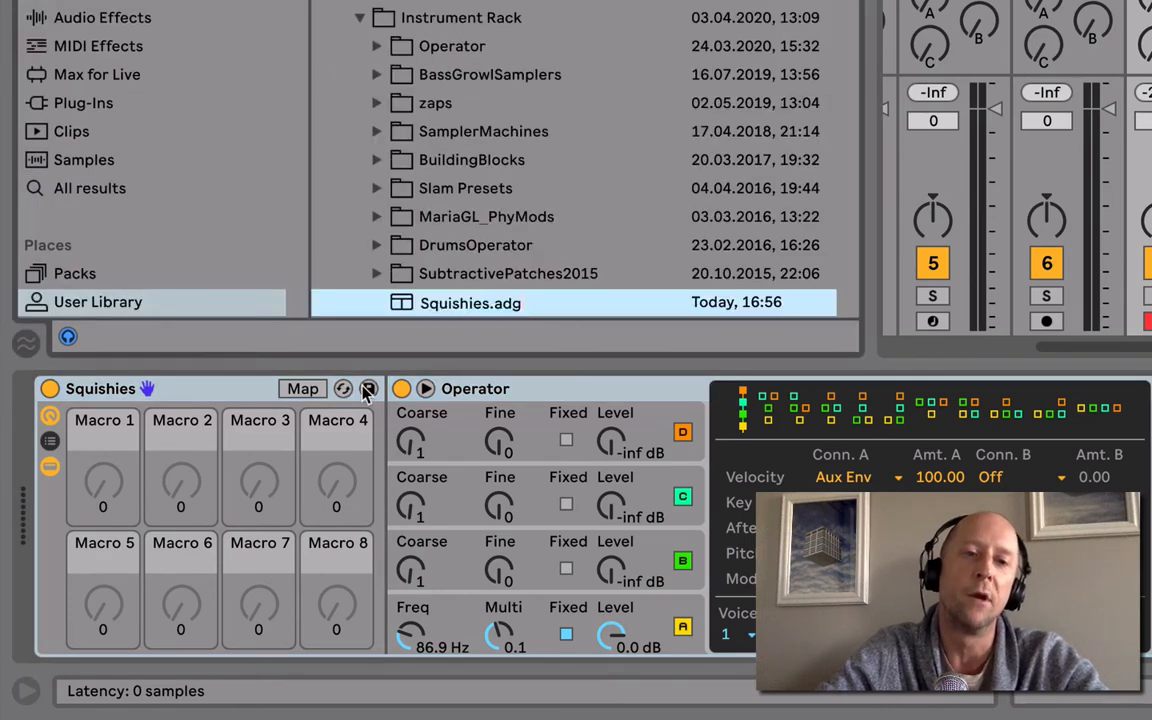
pyautogui.press('Right')
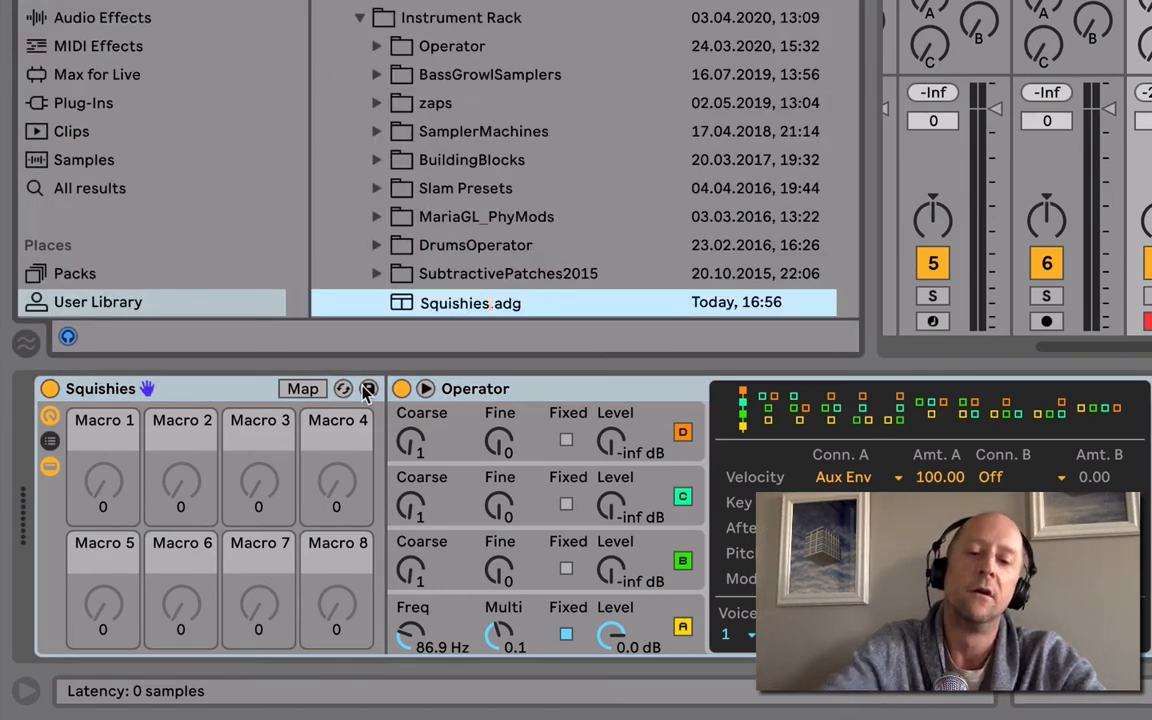
pyautogui.write('OperatorFlanger')
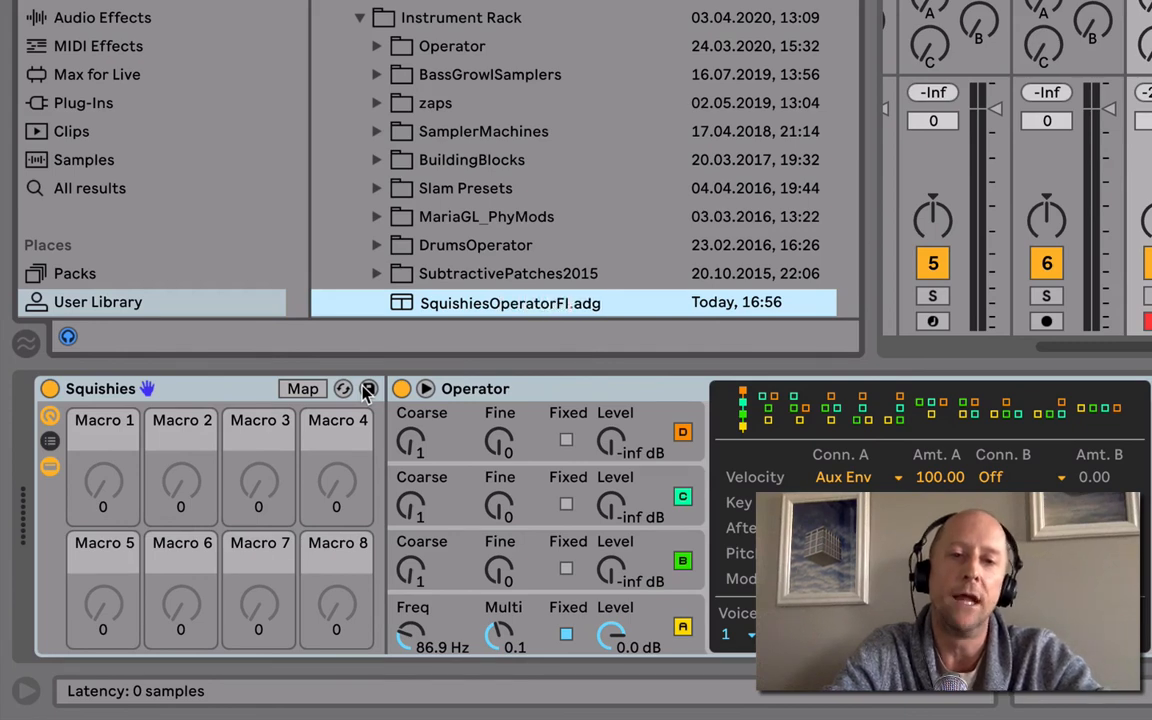
pyautogui.press('Return')
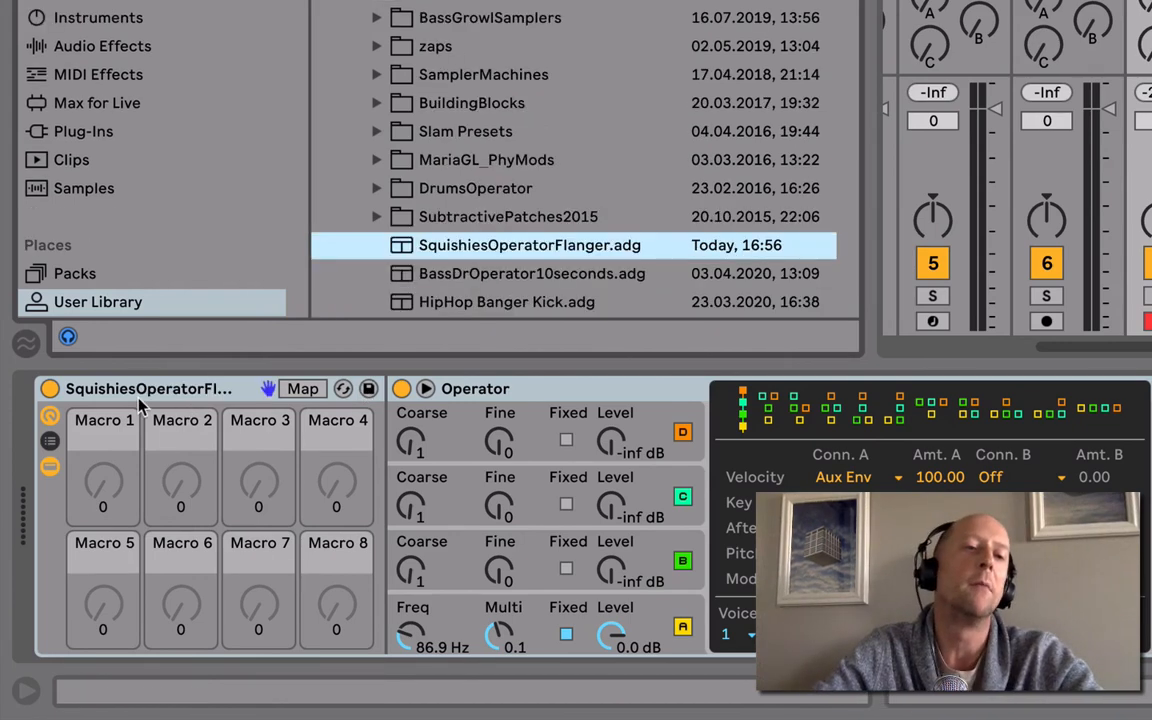
pyautogui.scroll(-5, 497, 275)
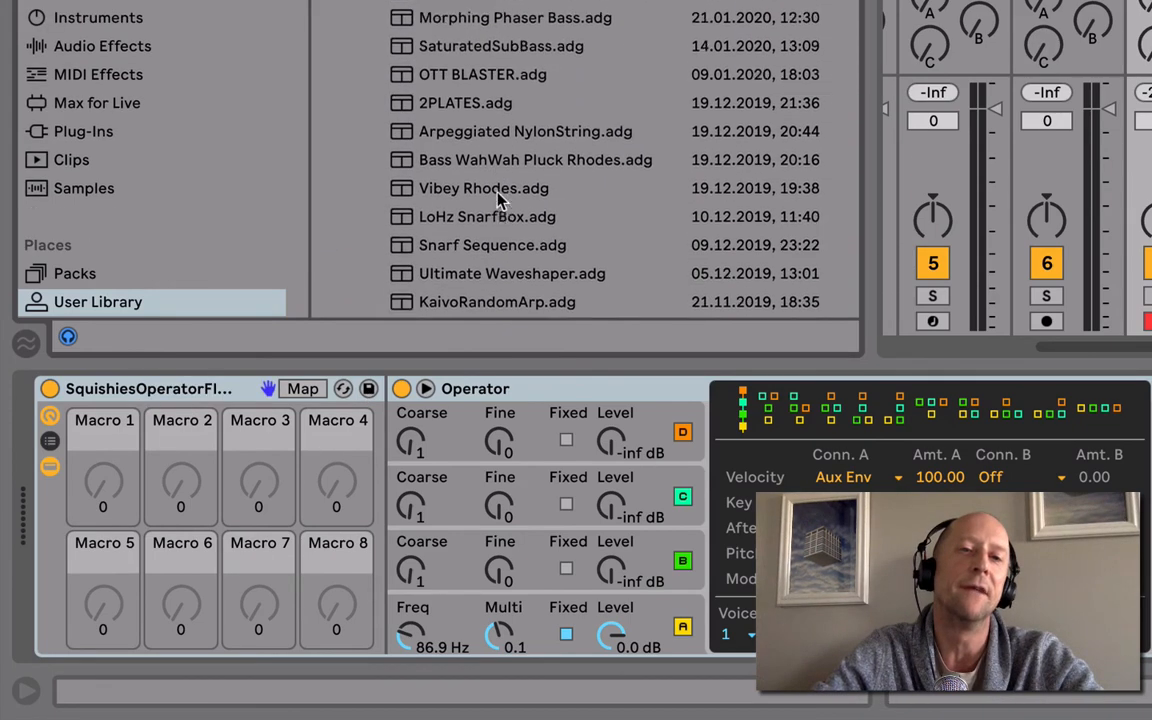
pyautogui.scroll(5, 505, 195)
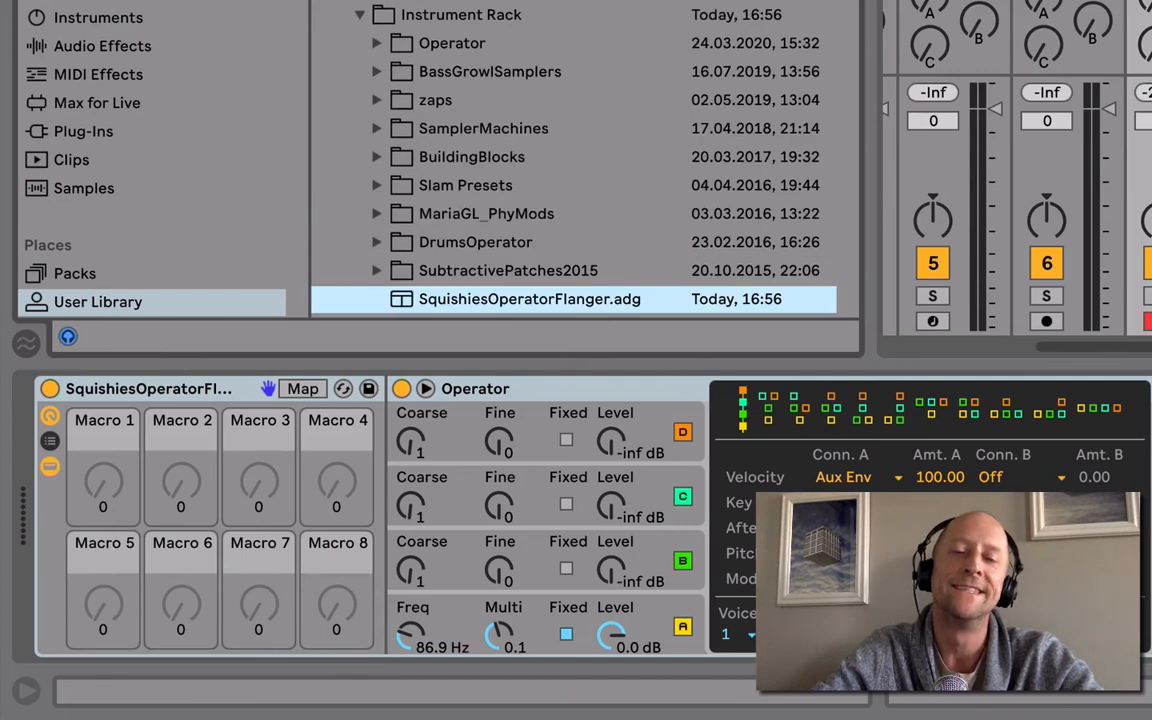